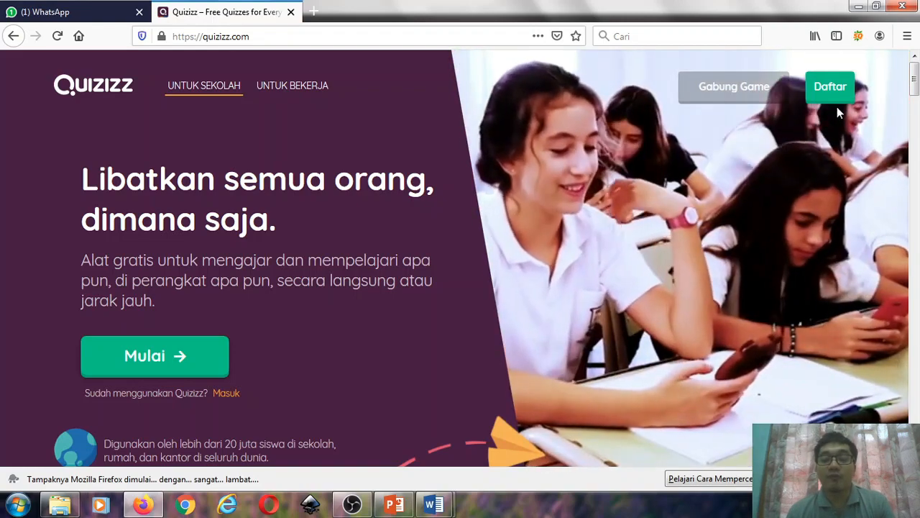
- Log in to the existing Quizizz account through Google sign-in, choosing the first listed Google account
click(834, 92)
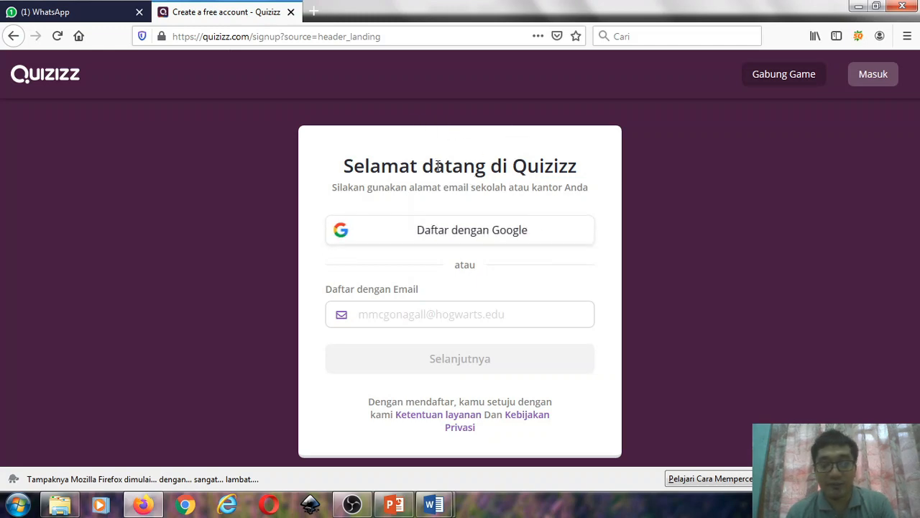
click(13, 37)
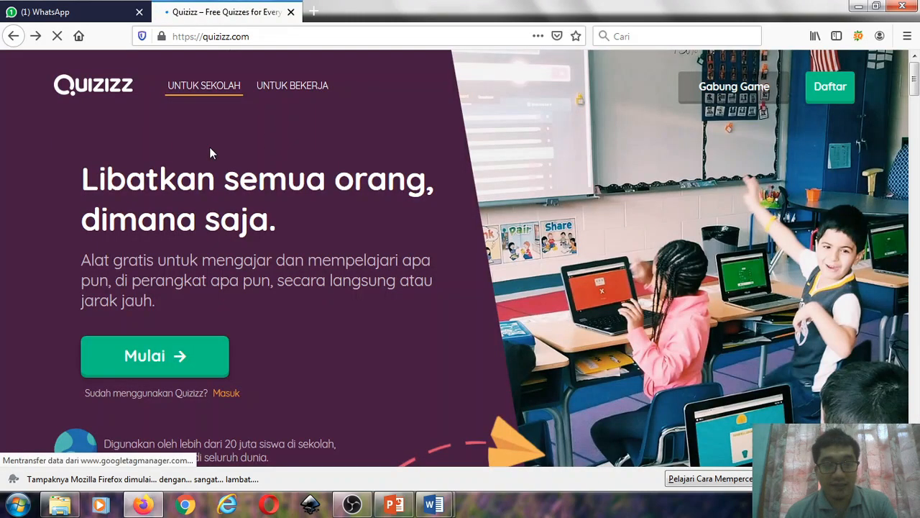
scroll(330, 136, down, 2)
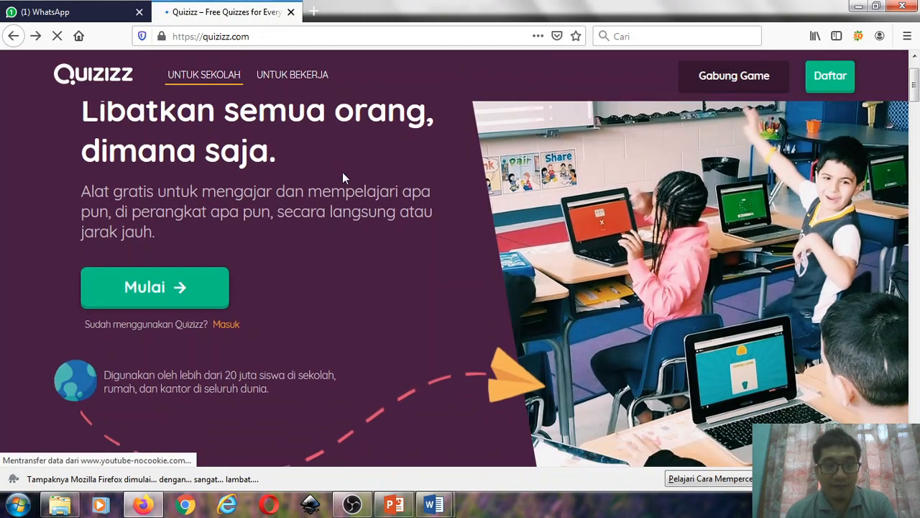
click(228, 325)
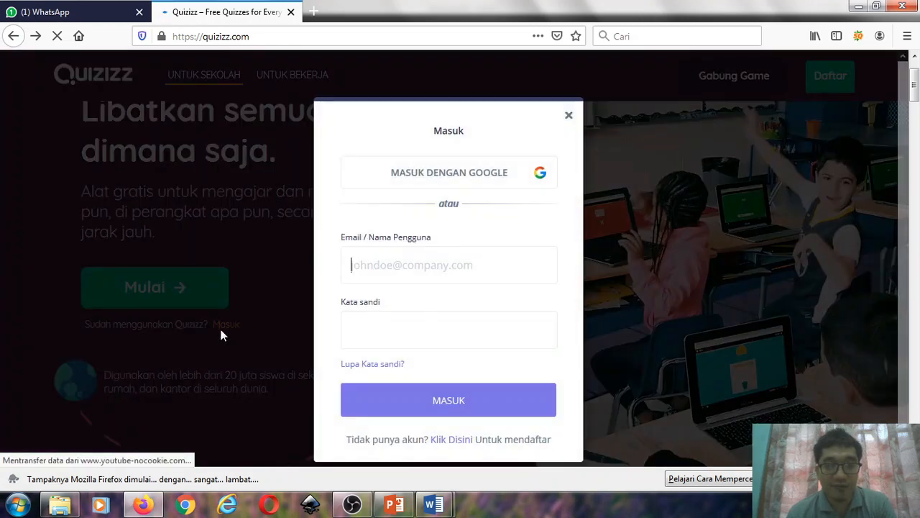
click(442, 176)
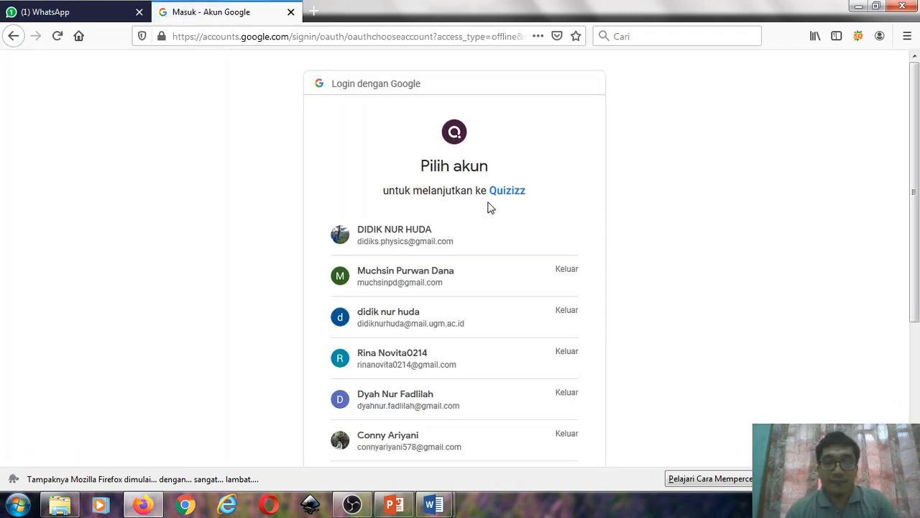
click(455, 248)
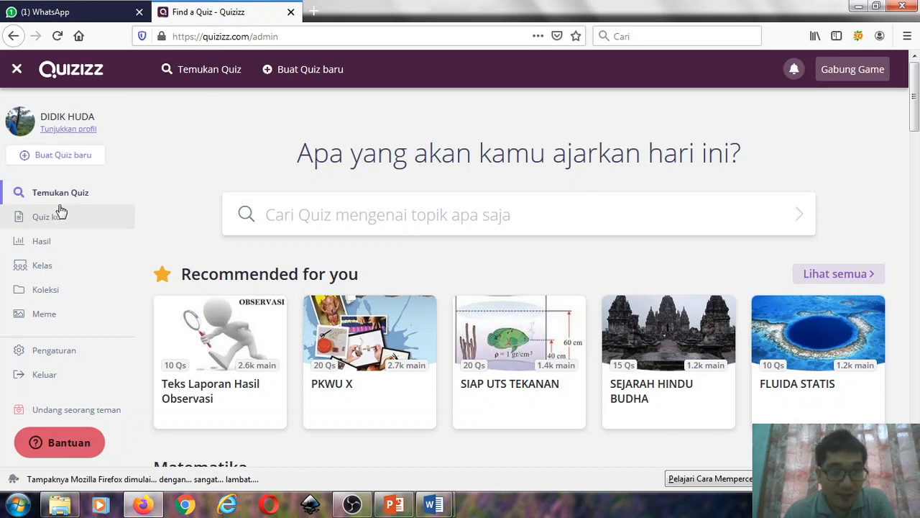
- Create a new quiz named "Kuis Fisika" with the subject Fisika, and add a multiple-choice (Pilihan ganda) question
click(55, 157)
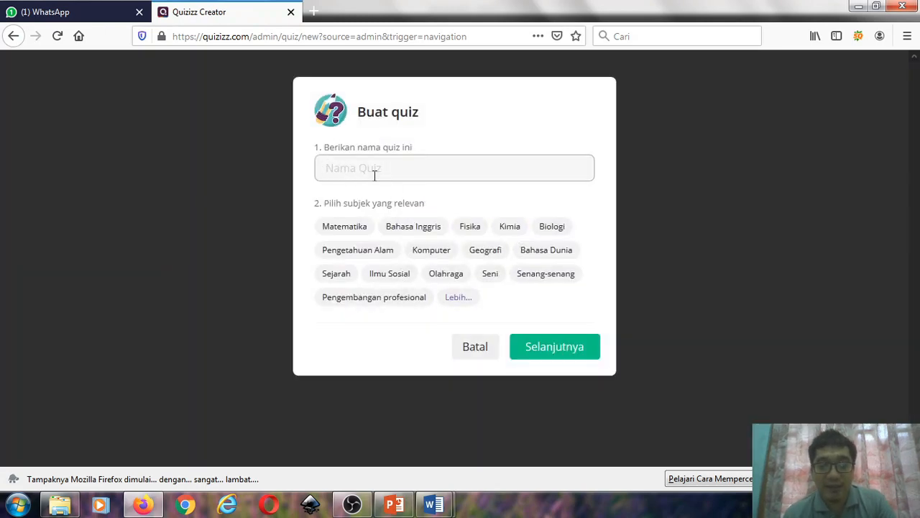
text(Kuis Fisika)
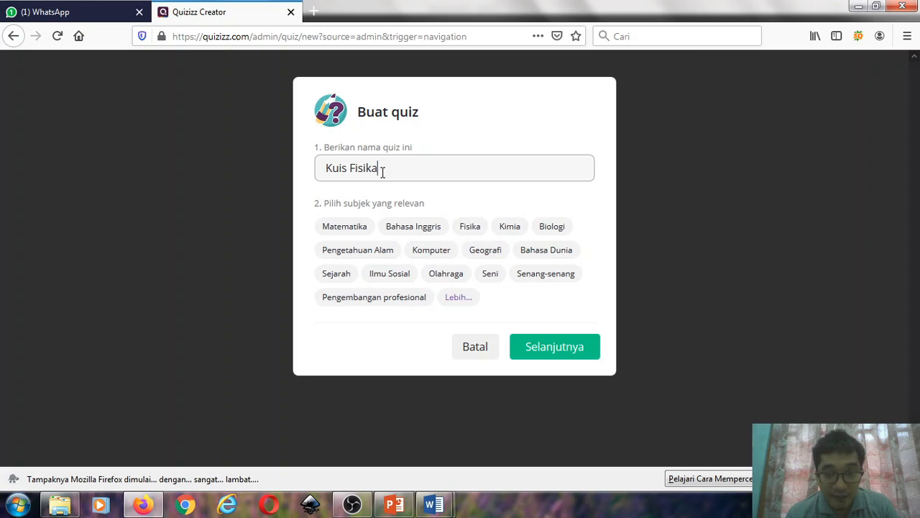
click(470, 234)
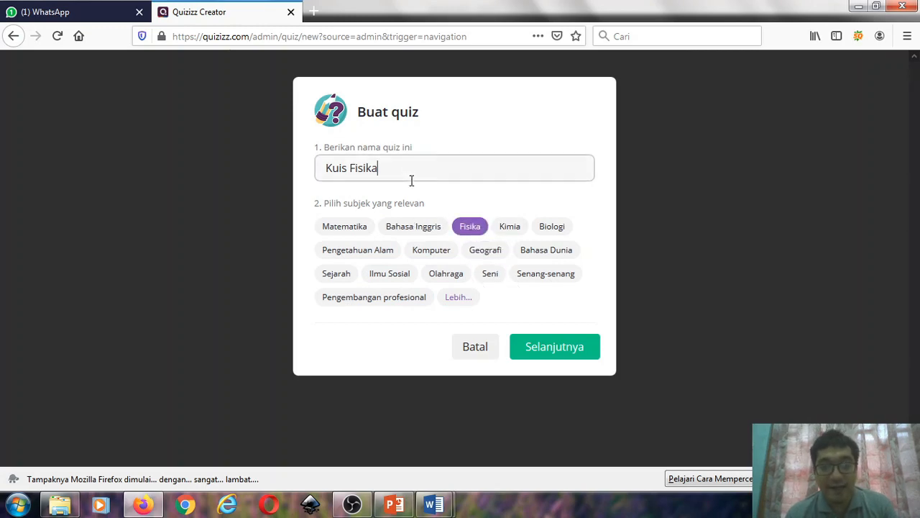
click(571, 346)
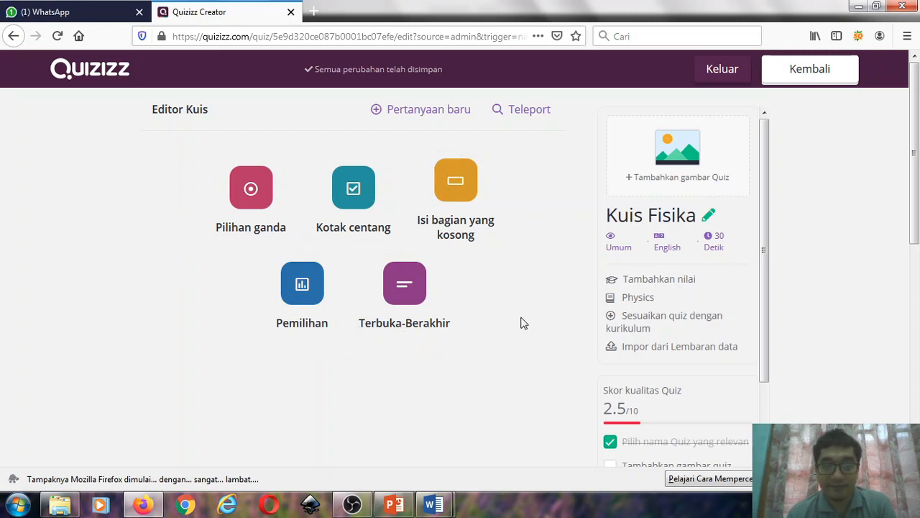
click(260, 204)
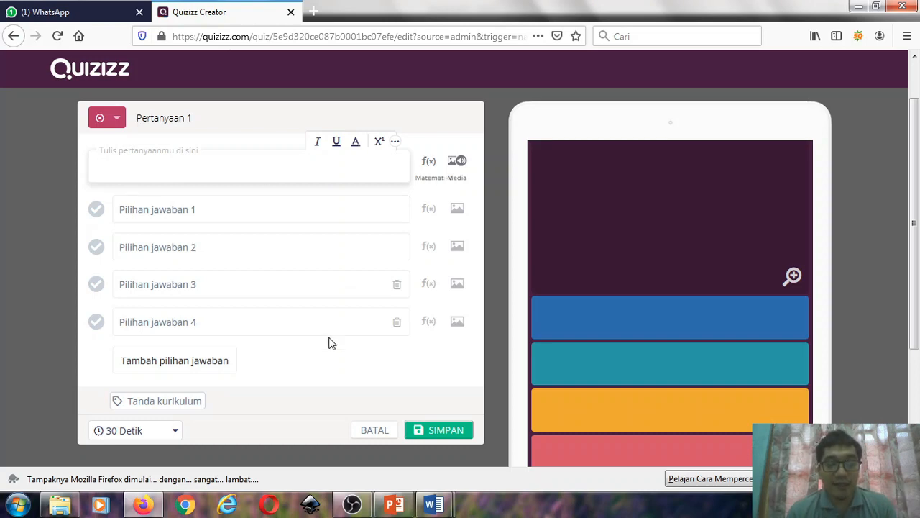
- Switch to the SOAL document in Word to view the prepared physics questions, and return to the Quizizz question editor in Firefox
mouse_move(435, 505)
click(582, 432)
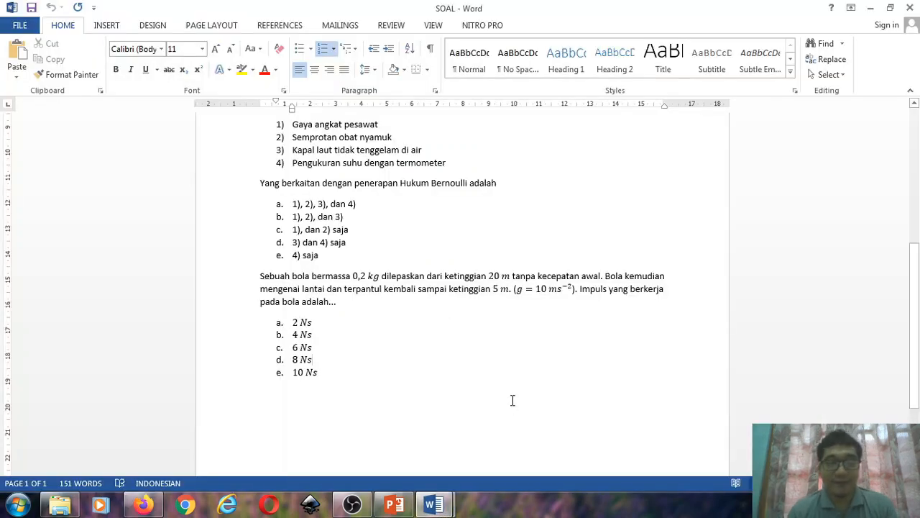
click(432, 506)
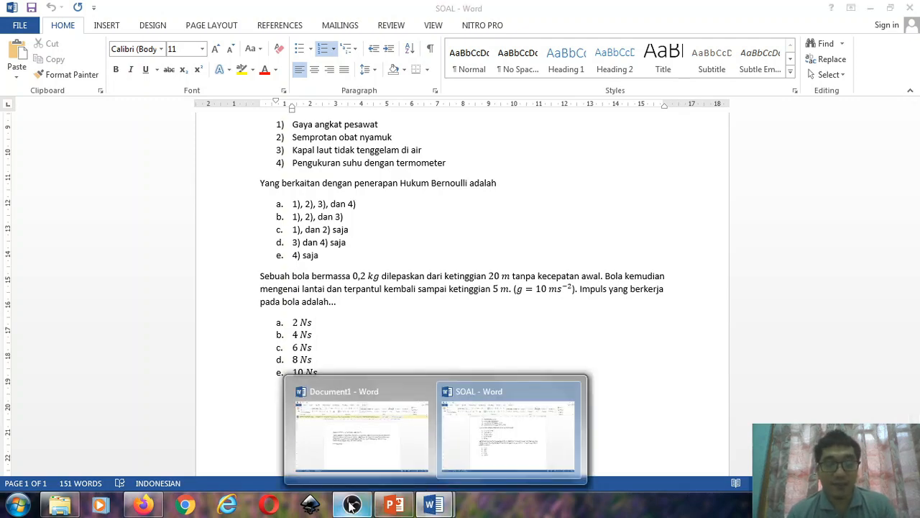
click(352, 505)
click(144, 506)
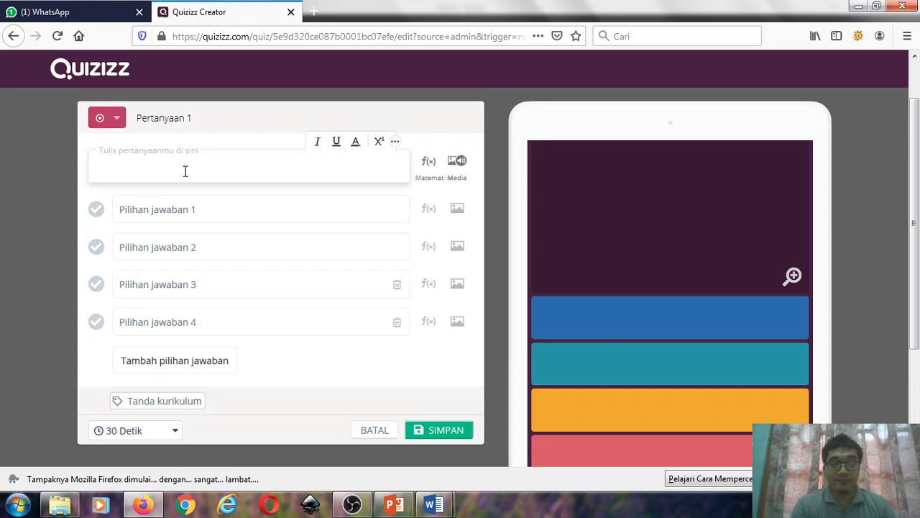
text(B)
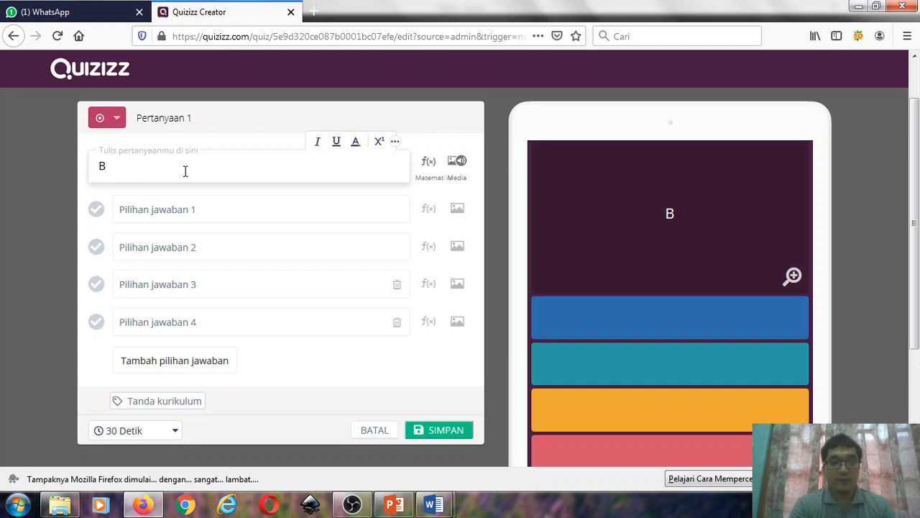
text(eroa)
key(BackSpace)
key(BackSpace)
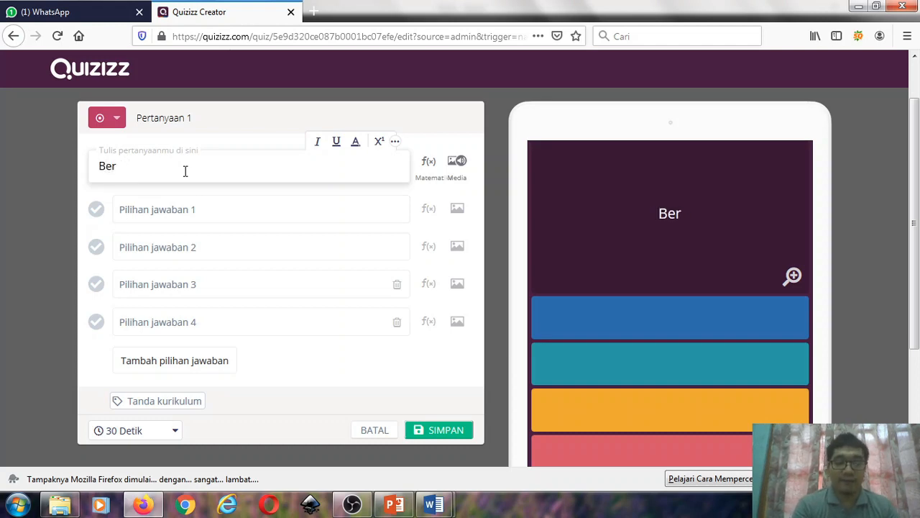
text(pakah )
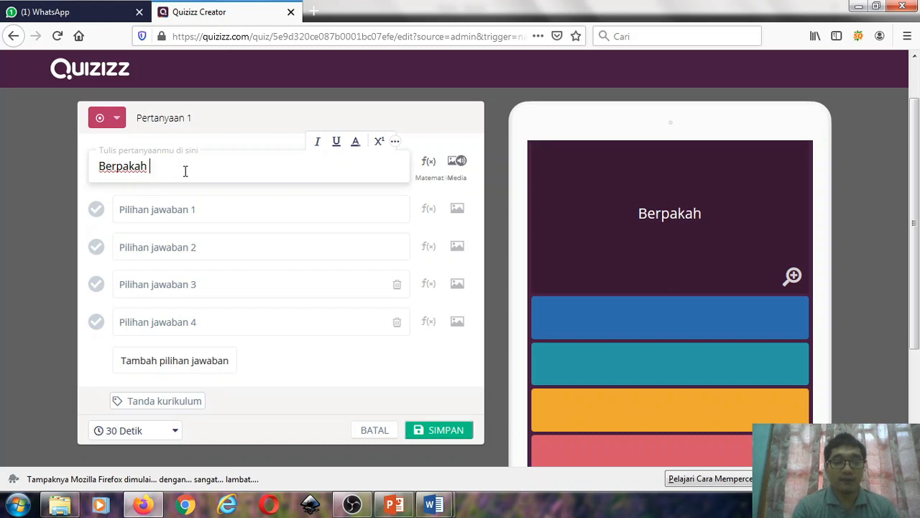
text(1)
key(BackSpace)
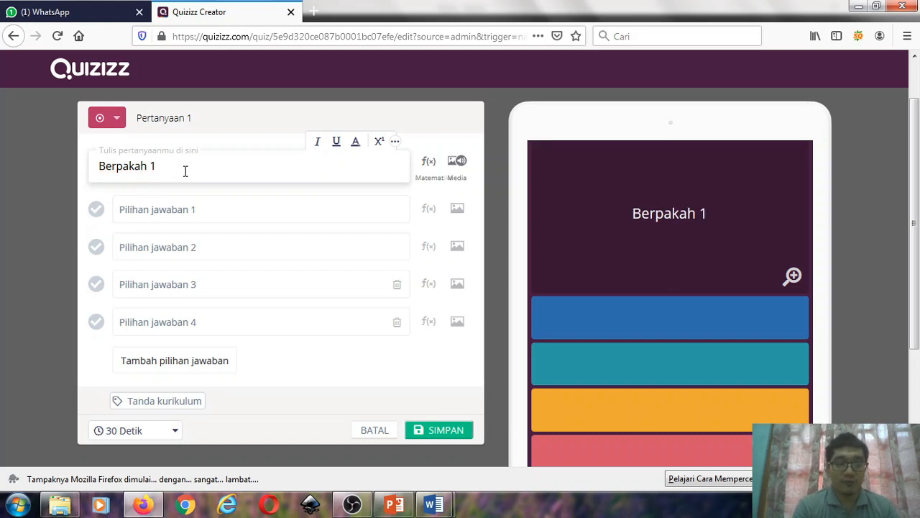
text(km)
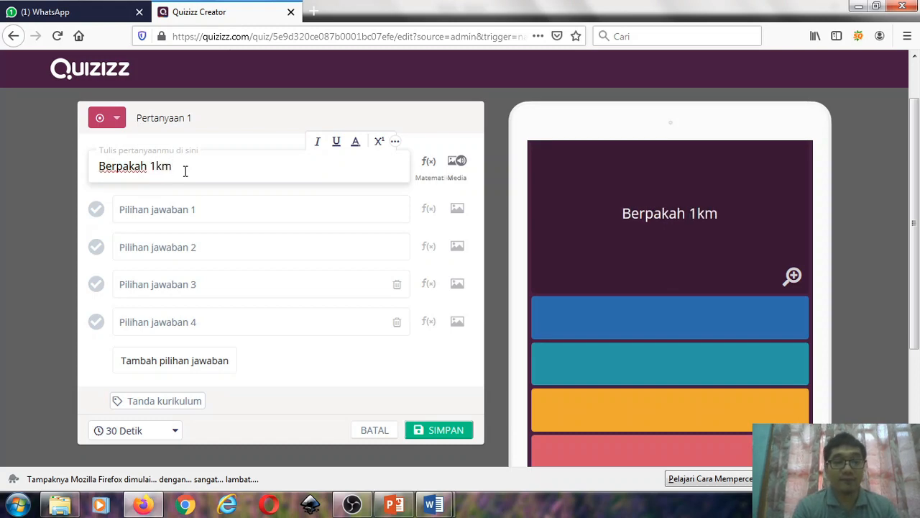
key(BackSpace)
key(BackSpace)
key(BackSpace)
key(BackSpace)
key(BackSpace)
key(BackSpace)
key(BackSpace)
key(BackSpace)
key(BackSpace)
key(BackSpace)
key(BackSpace)
key(BackSpace)
key(BackSpace)
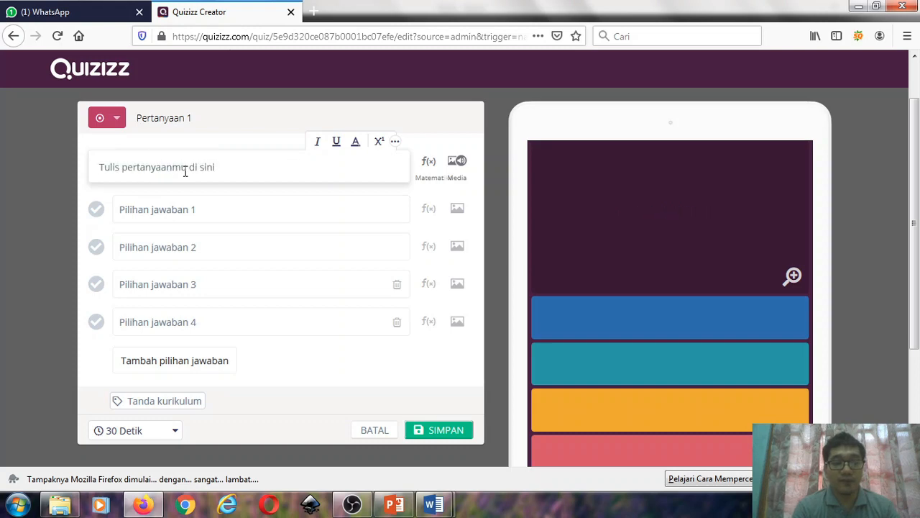
- Enter "1 km berapa m?" as the text of question 1
text(1 km)
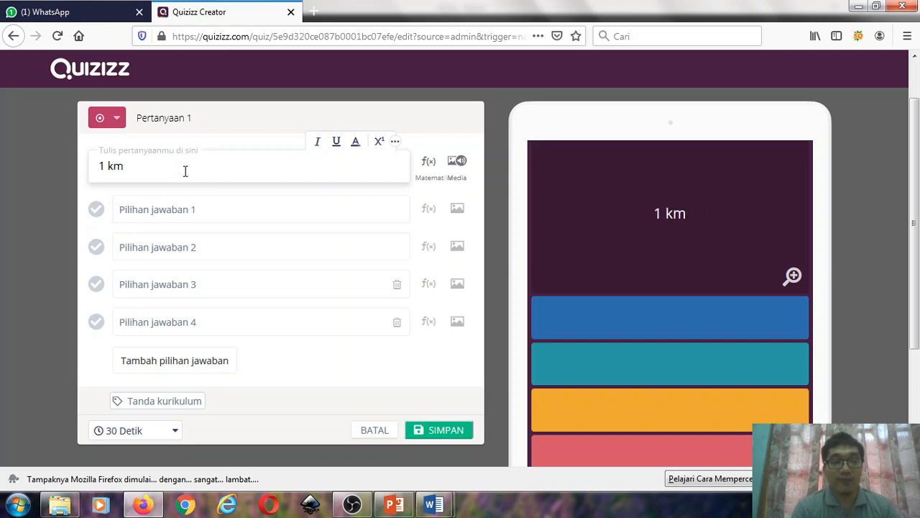
text( berapa)
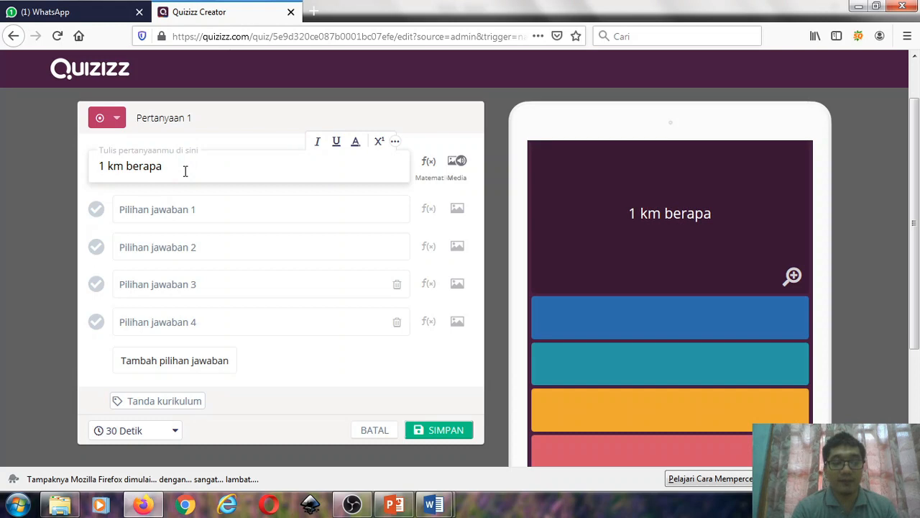
text( m)
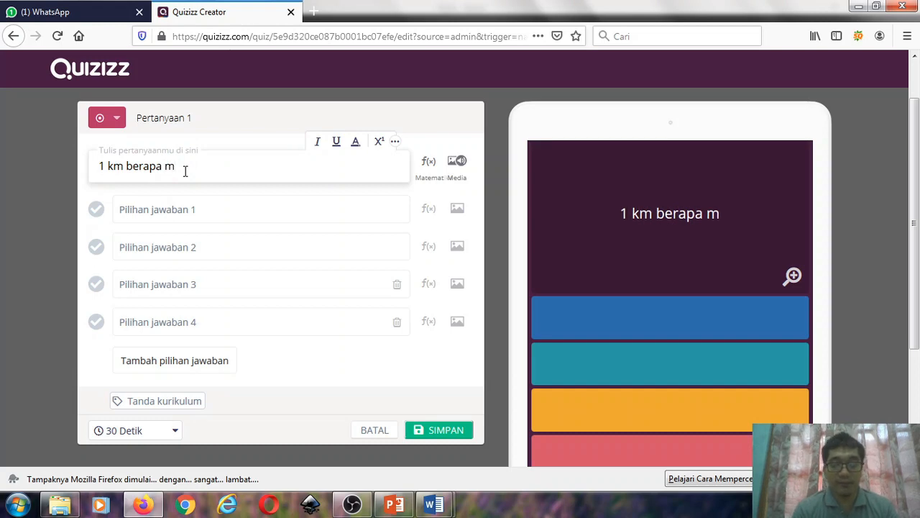
text(?)
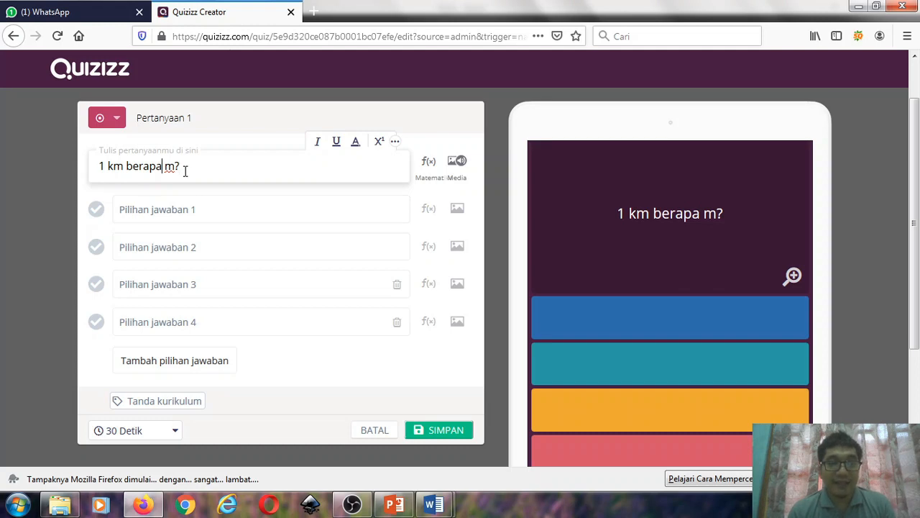
- Insert "1 km" as a math expression into question 1 using the equation editor
key(shift+Left)
key(shift+Left)
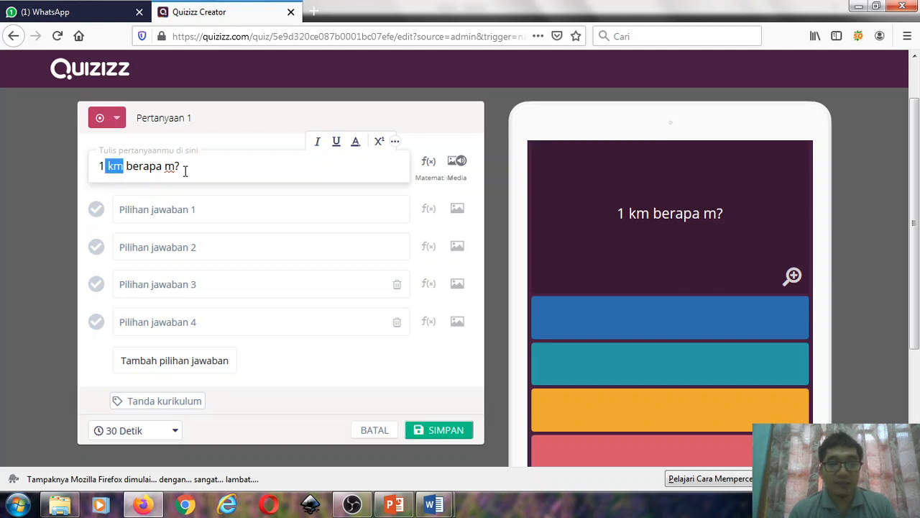
key(shift+Left)
key(shift+Left)
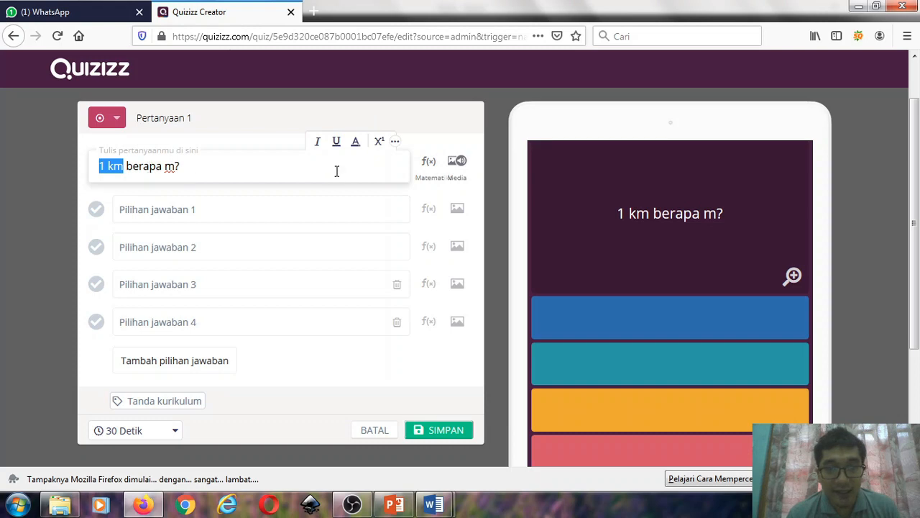
click(440, 162)
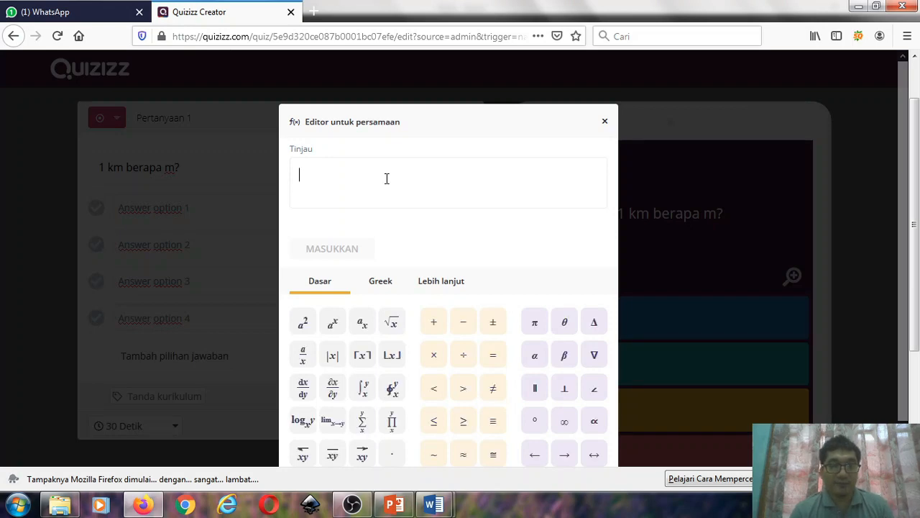
text(1 km)
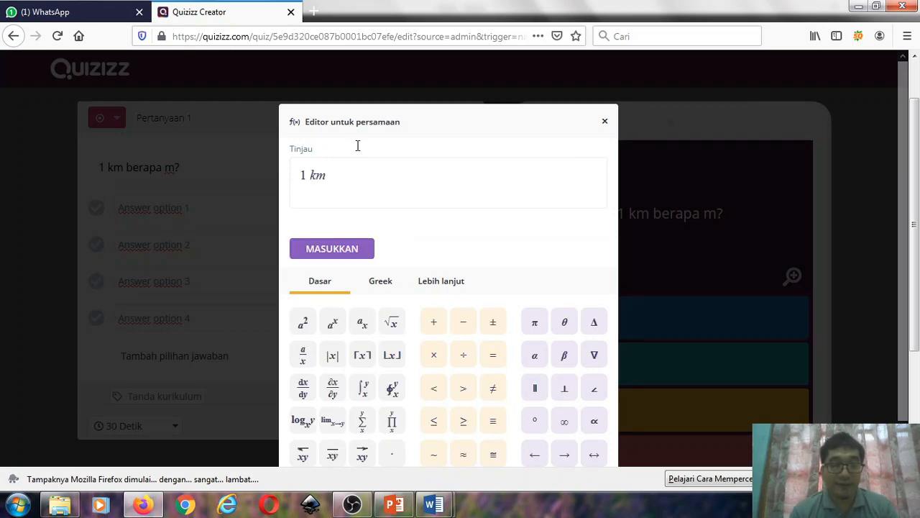
click(327, 249)
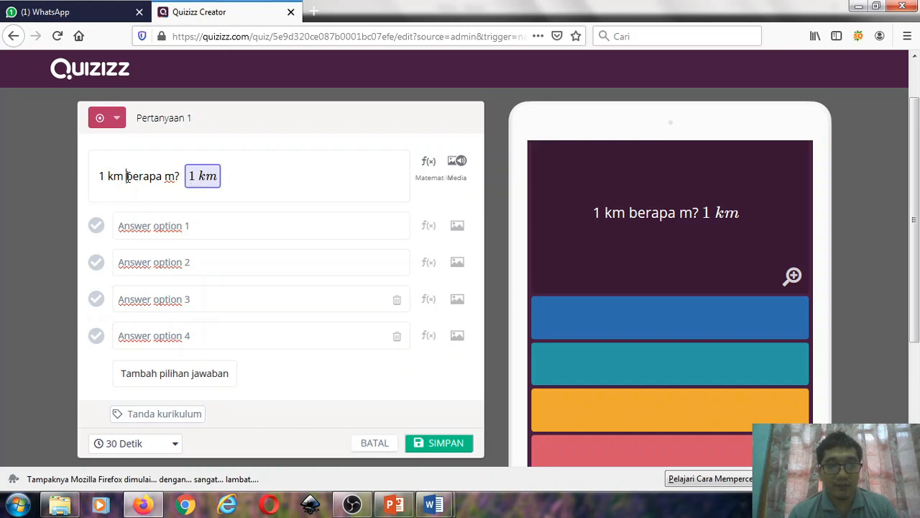
- Move the text "berapa m?" behind the 1 km equation and delete the plain-text "1 km" from question 1
drag(127, 177, 179, 181)
key(ctrl+c)
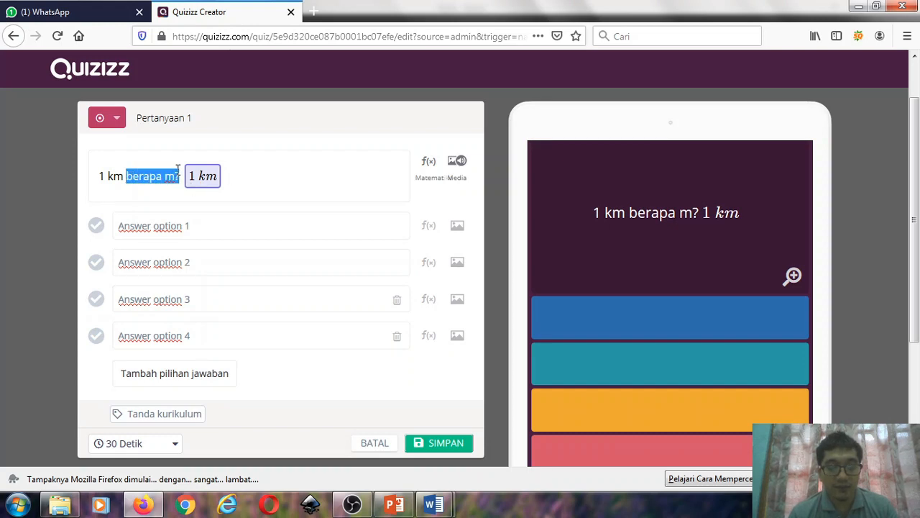
key(BackSpace)
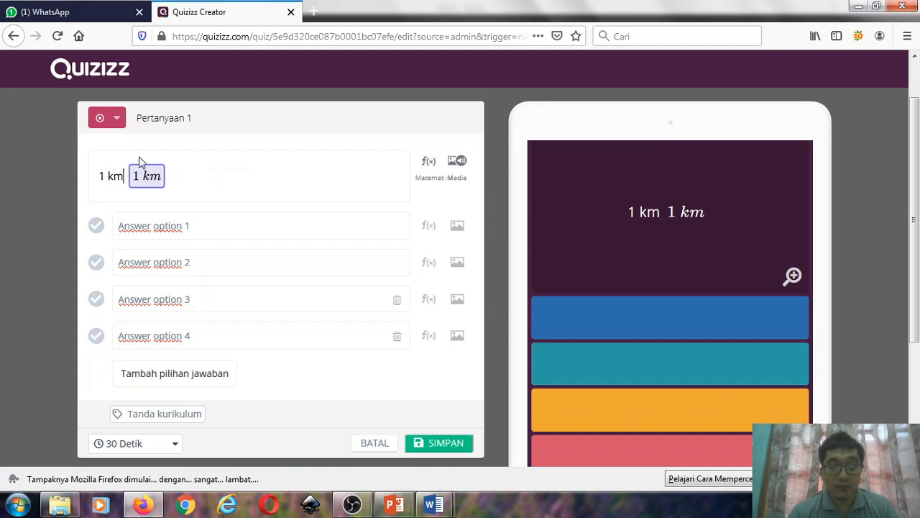
key(BackSpace)
key(BackSpace)
key(BackSpace)
key(BackSpace)
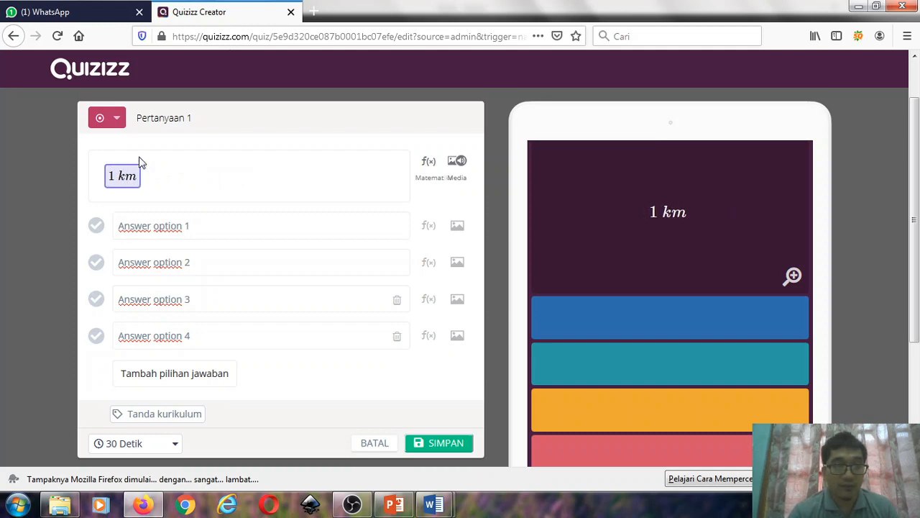
click(180, 182)
key(ctrl+v)
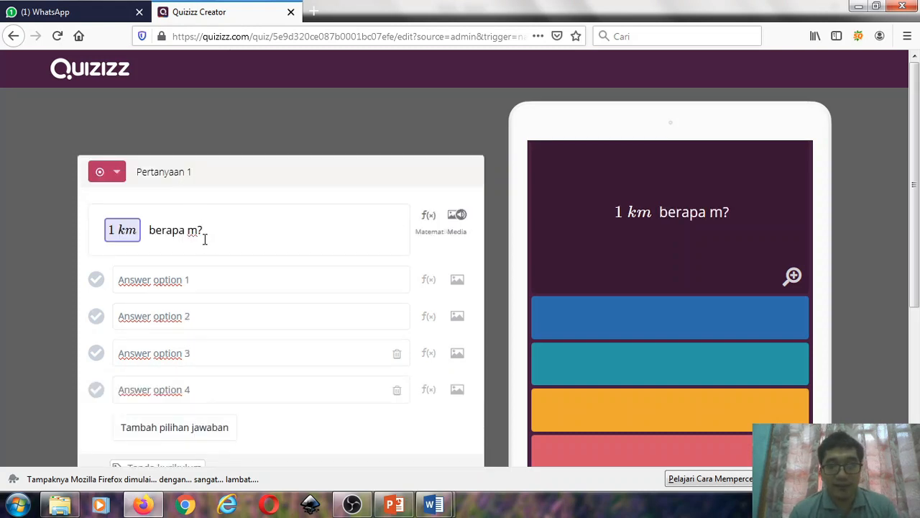
- Replace the plain-text "m" in question 1 with "m" as a math expression from the equation editor
key(BackSpace)
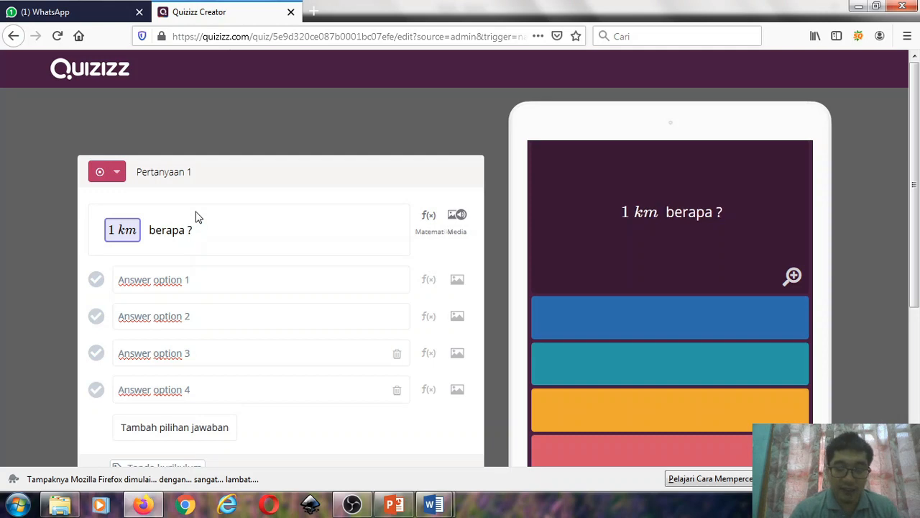
key(alt)
click(206, 228)
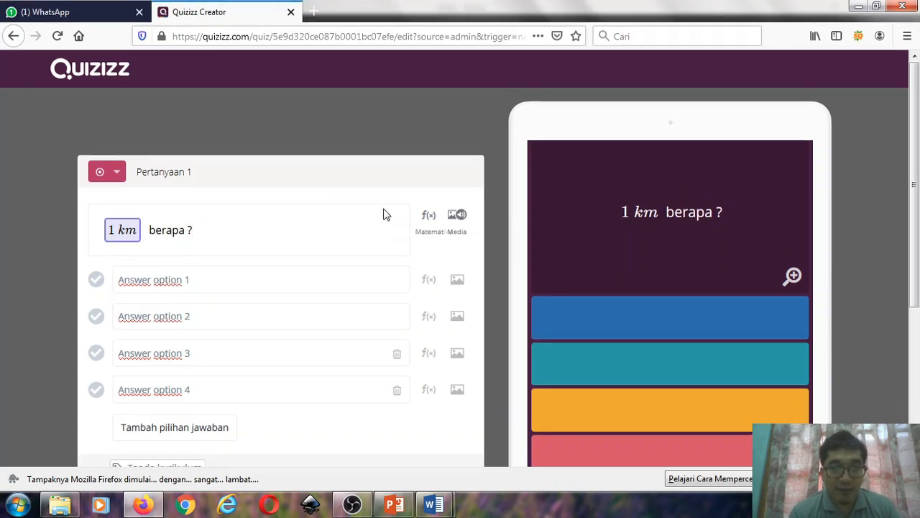
click(424, 222)
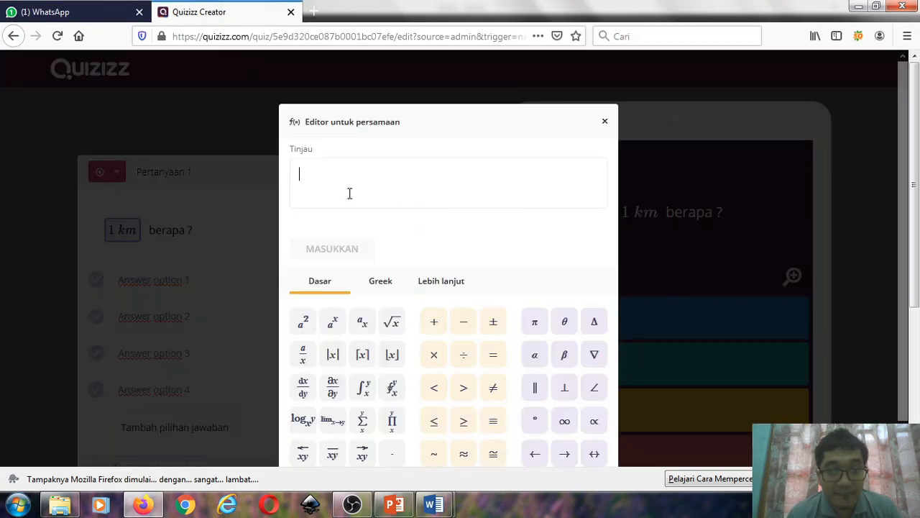
text(m)
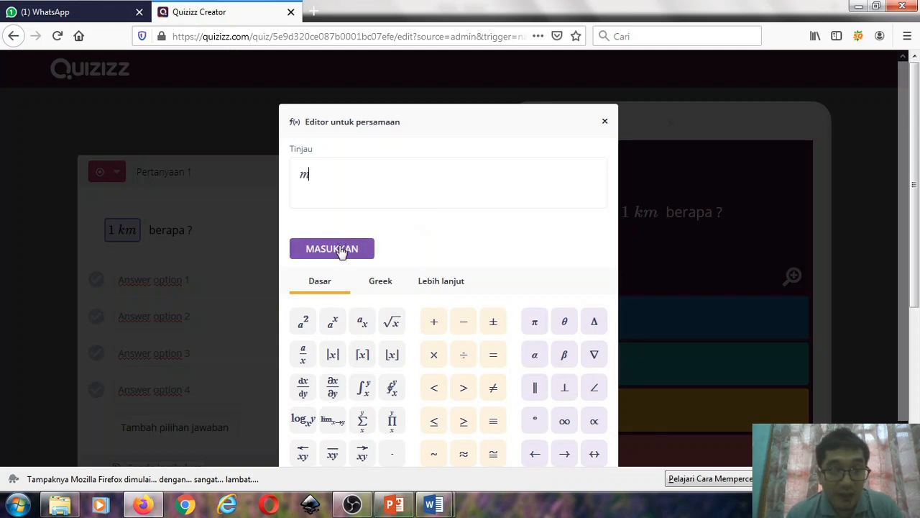
click(339, 248)
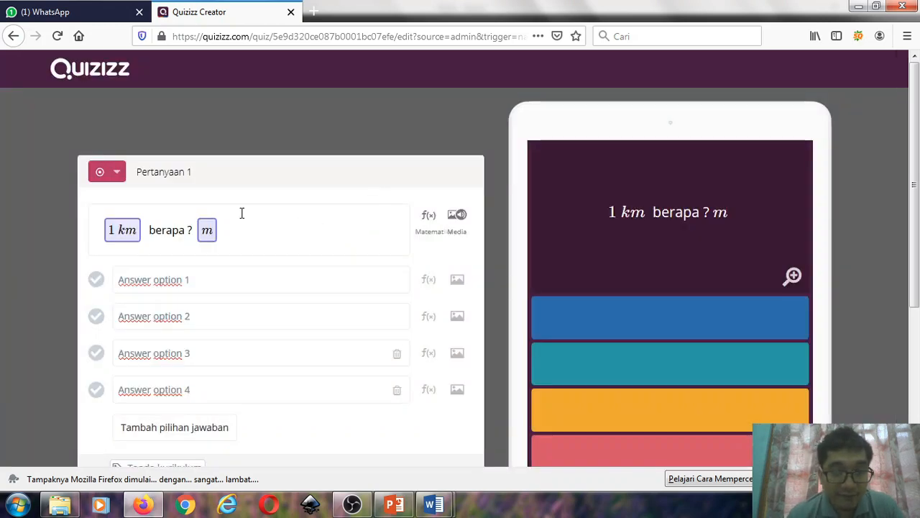
- Move the question mark in question 1 from before the m equation to behind it
click(191, 229)
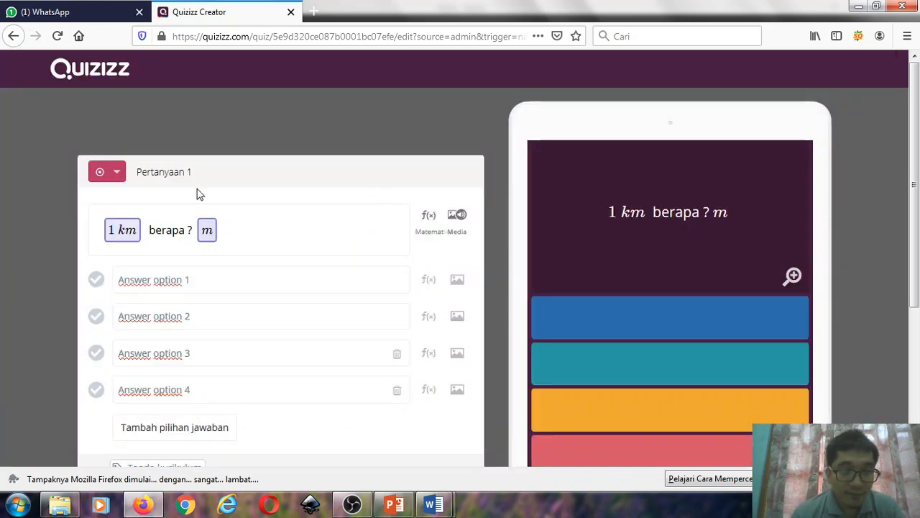
key(BackSpace)
click(259, 238)
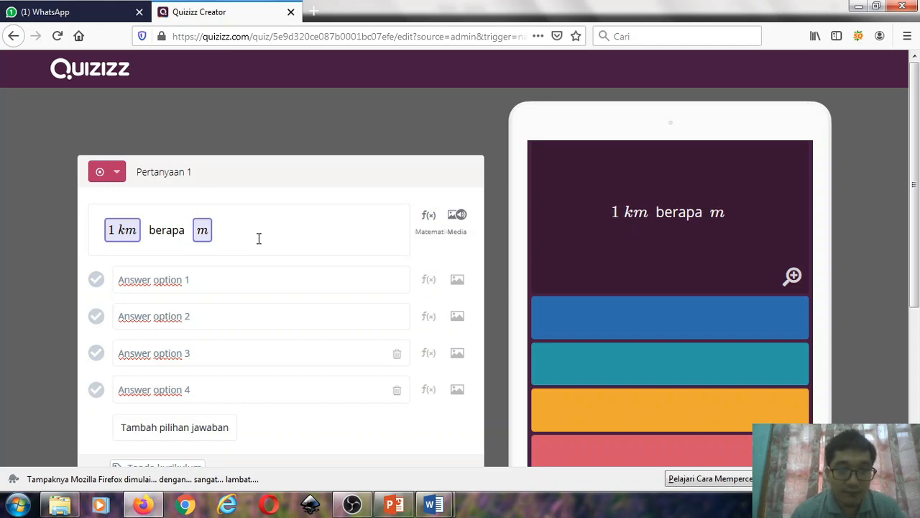
text(?)
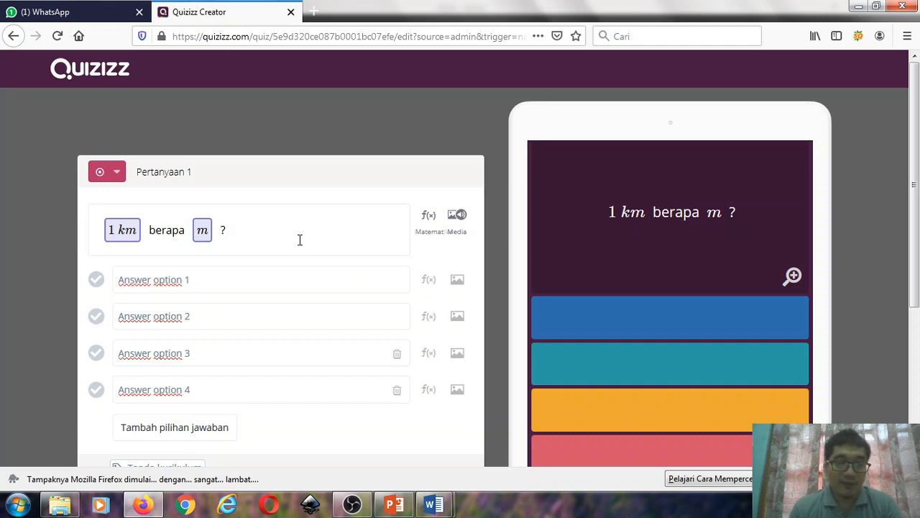
- Fill in answer option 1 of question 1 with 1000 as a math expression
scroll(300, 239, down, 2)
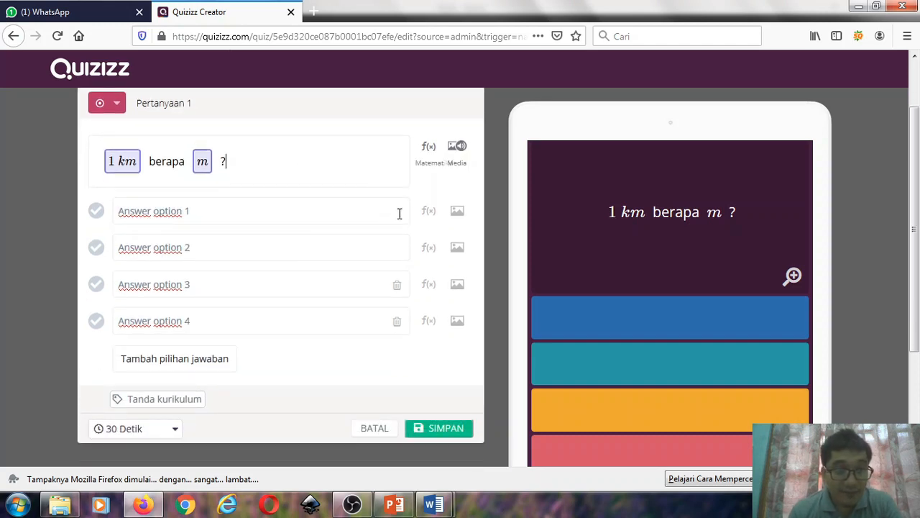
click(199, 210)
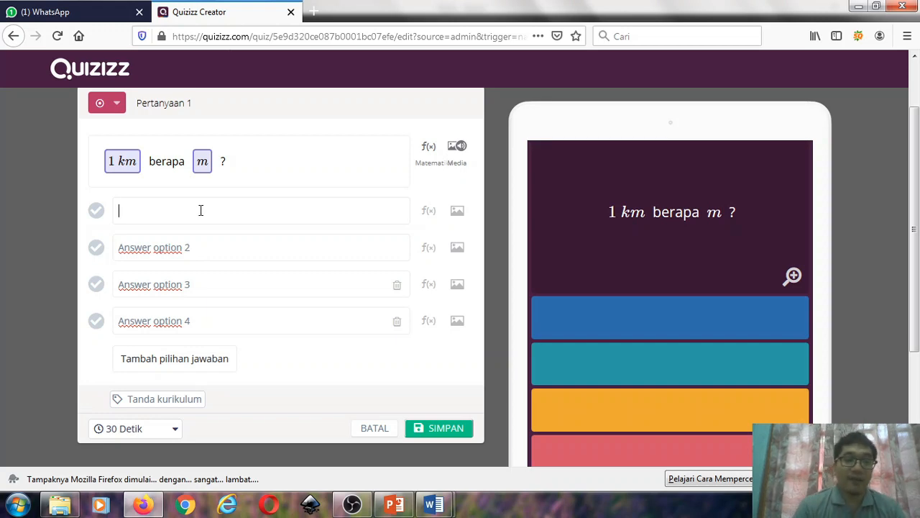
text(1)
key(BackSpace)
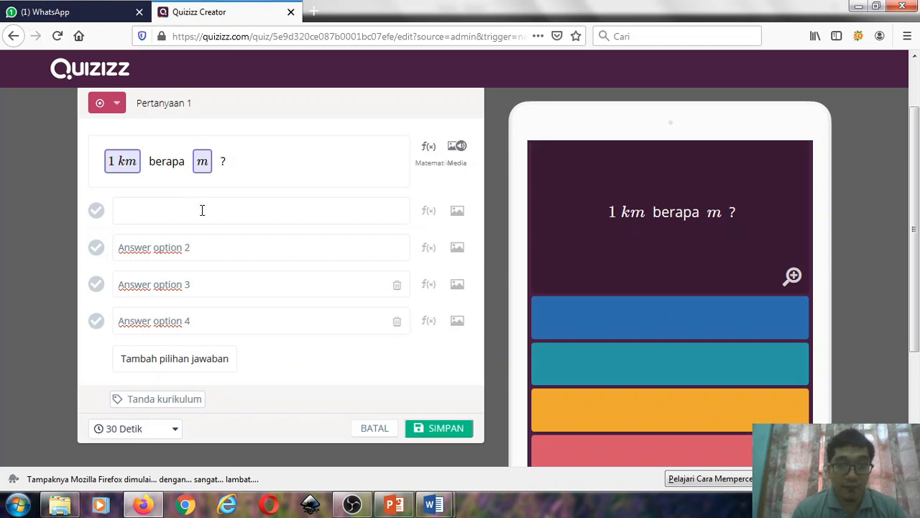
click(427, 214)
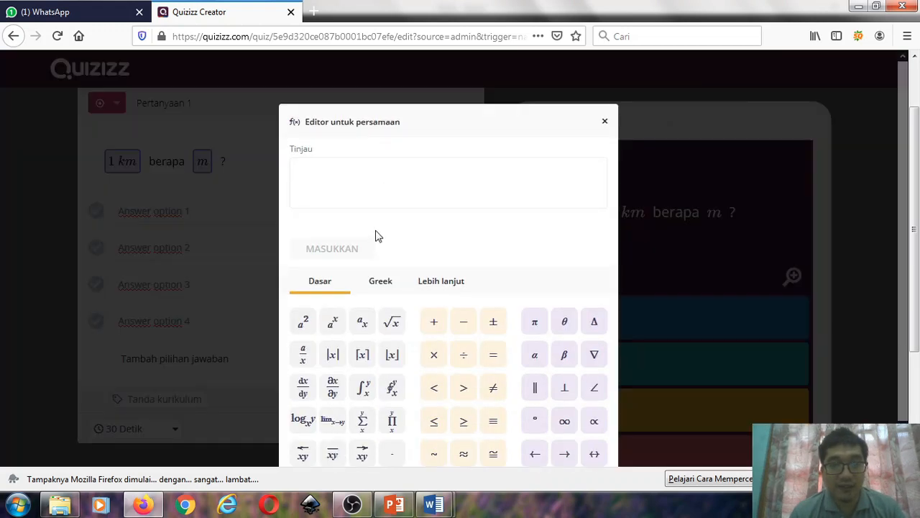
click(340, 186)
text(1000)
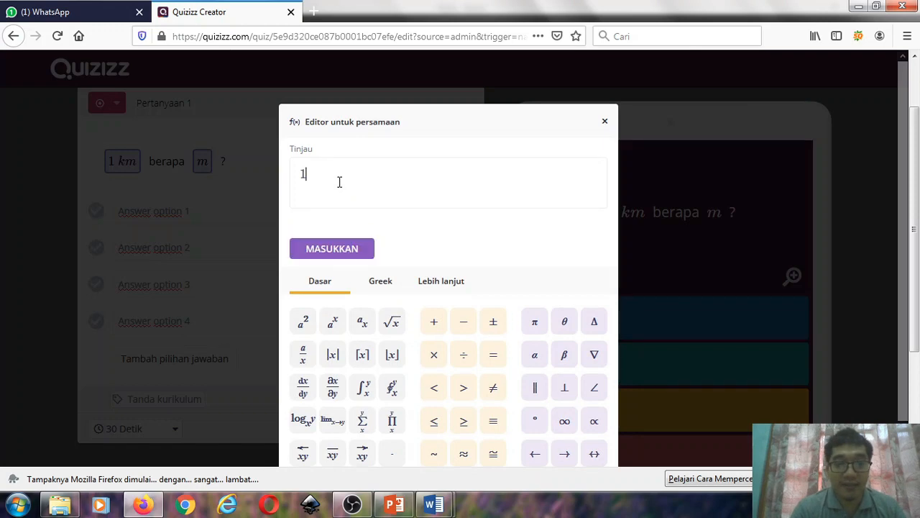
click(348, 256)
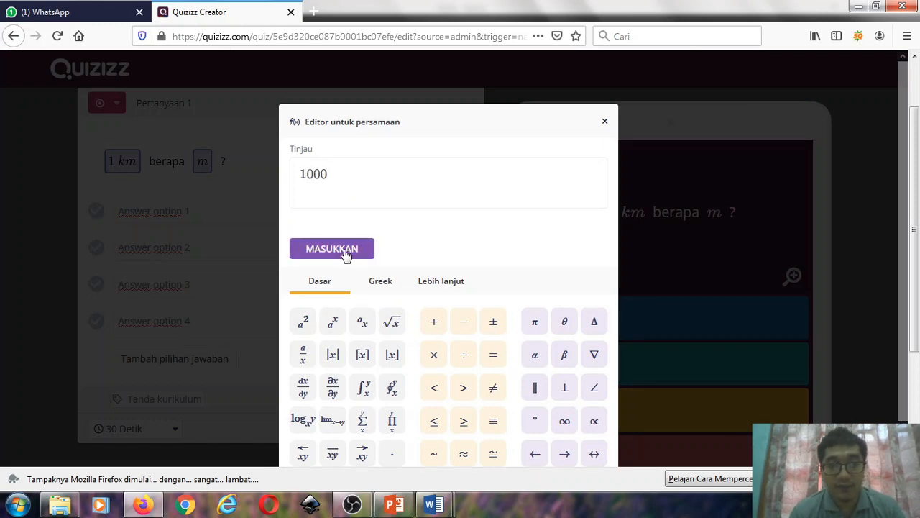
- Fill in answer option 2 with 100 as a math expression
click(174, 270)
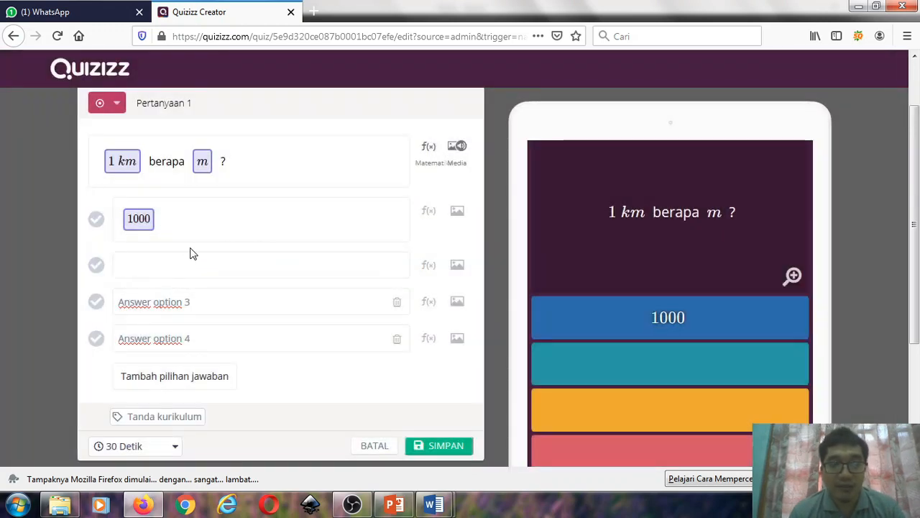
click(427, 275)
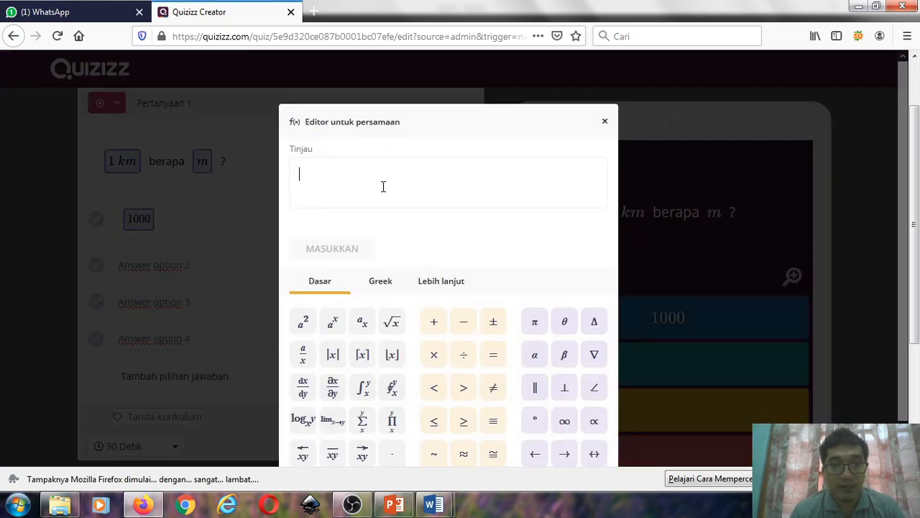
text(100)
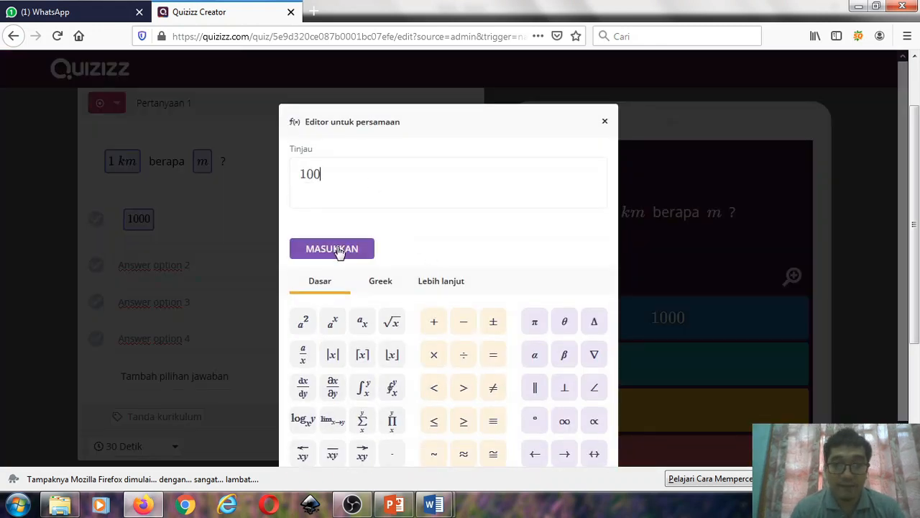
click(339, 250)
- Fill in answer option 3 with 10 as a math expression
click(147, 323)
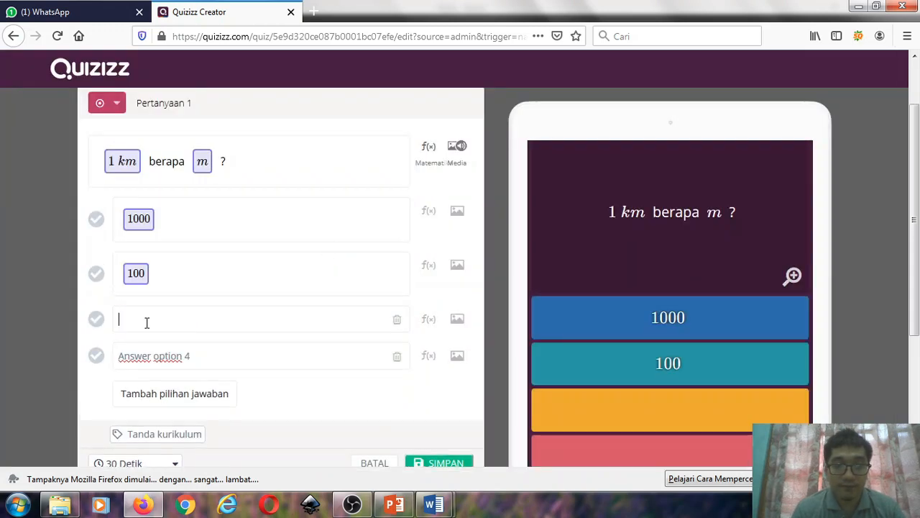
click(431, 311)
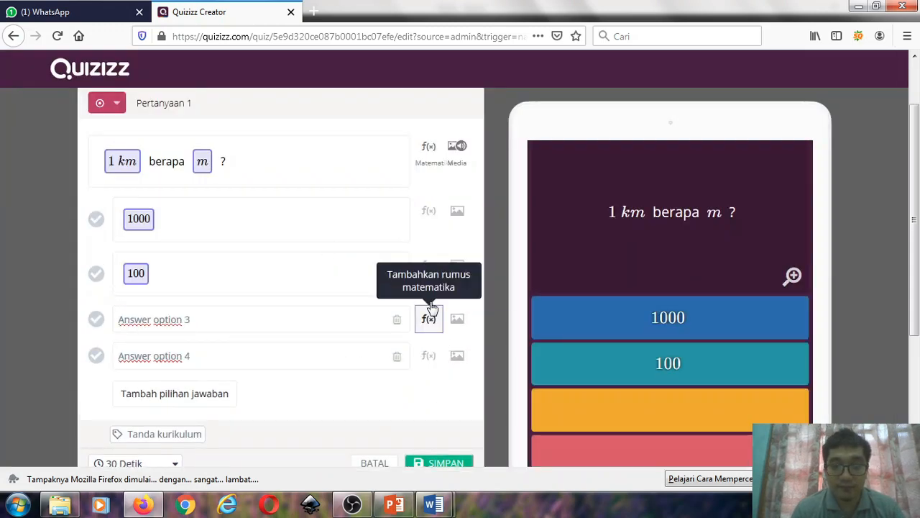
text(10)
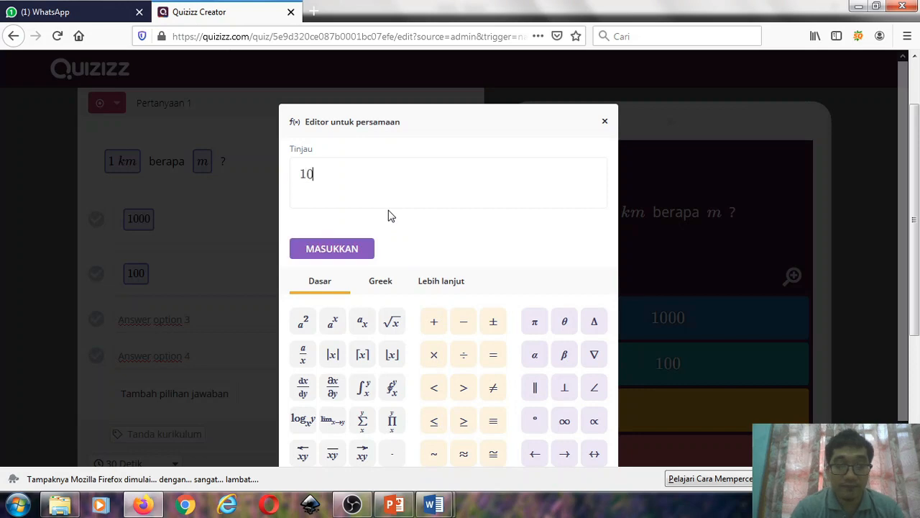
click(338, 248)
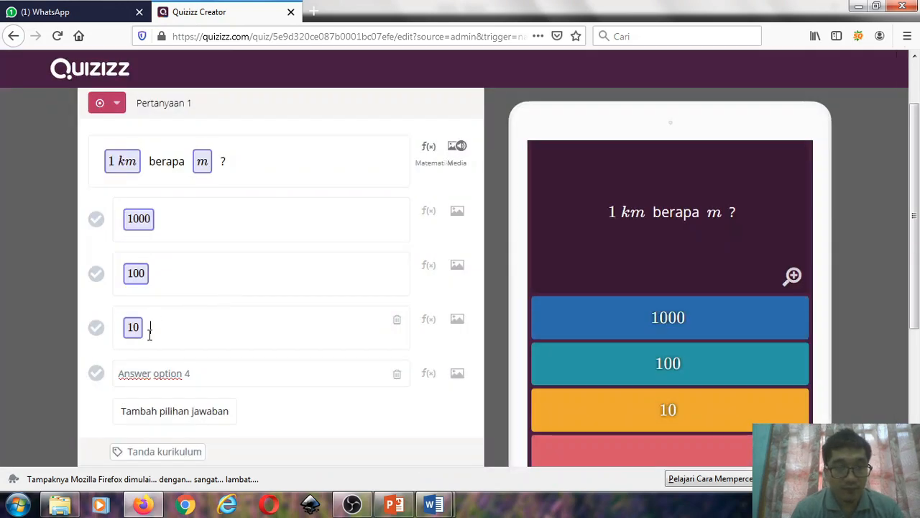
- Fill in answer option 4 with 1 as a math expression
click(158, 373)
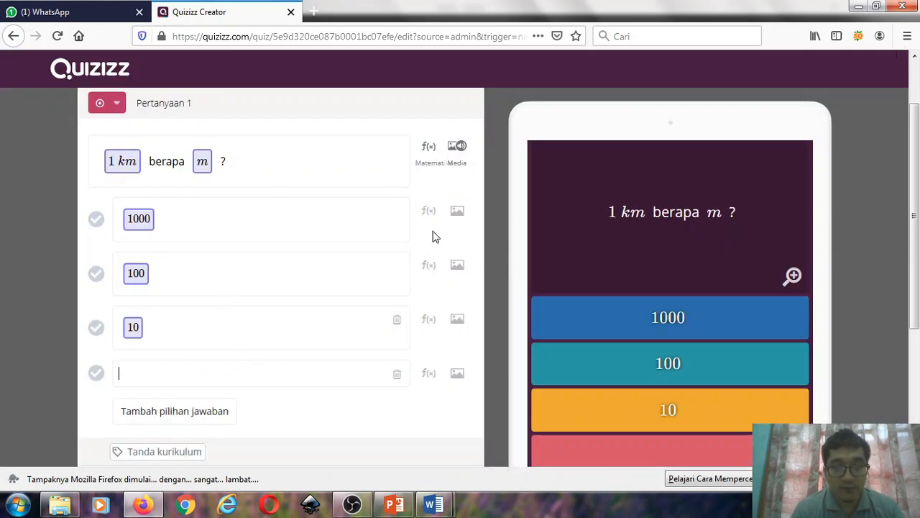
click(430, 373)
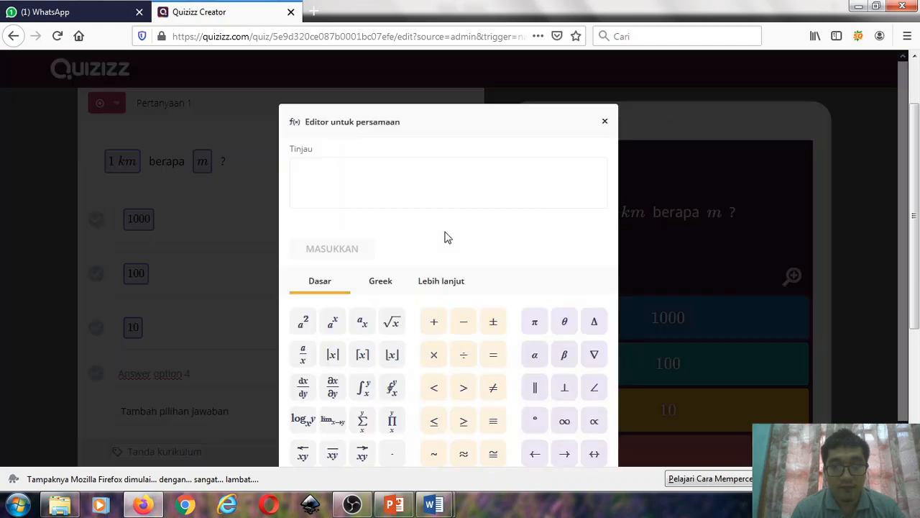
click(392, 189)
text(1)
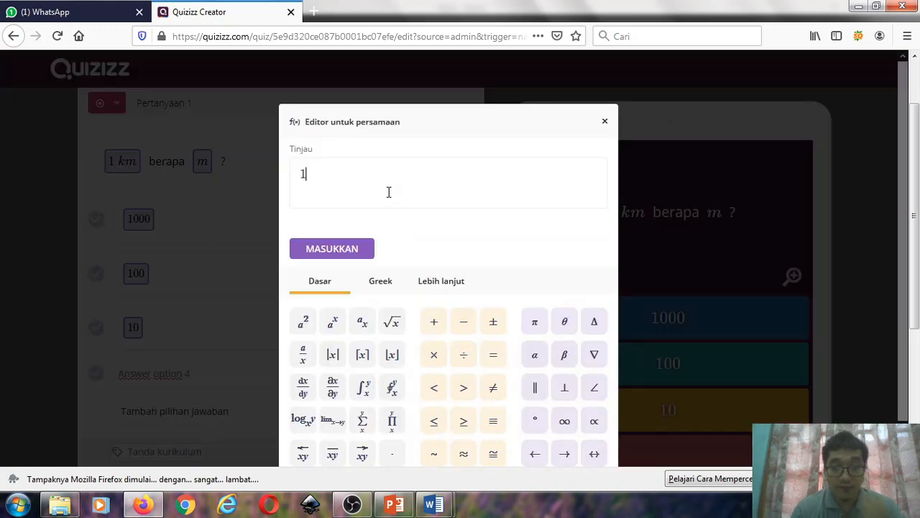
click(322, 253)
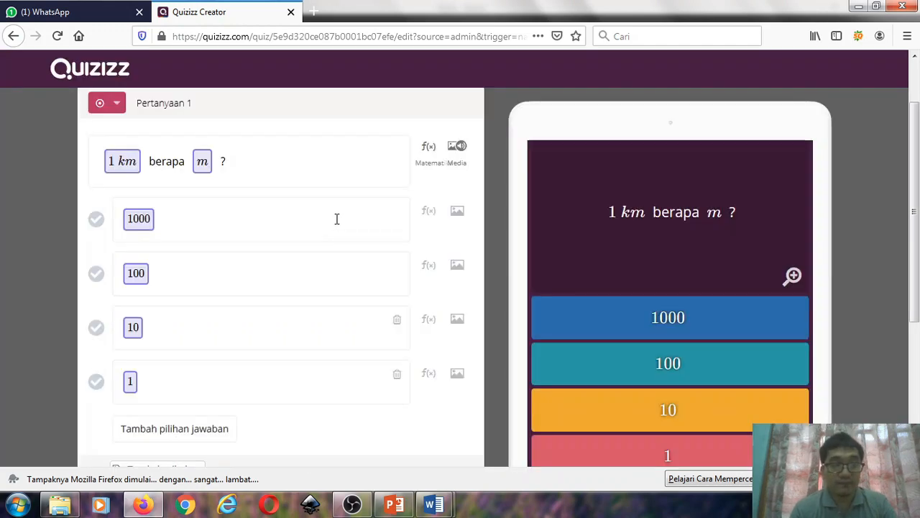
- Add an empty fifth answer option to question 1 and mark 1000 as the correct answer
scroll(337, 218, down, 2)
scroll(319, 201, down, 2)
scroll(293, 205, up, 4)
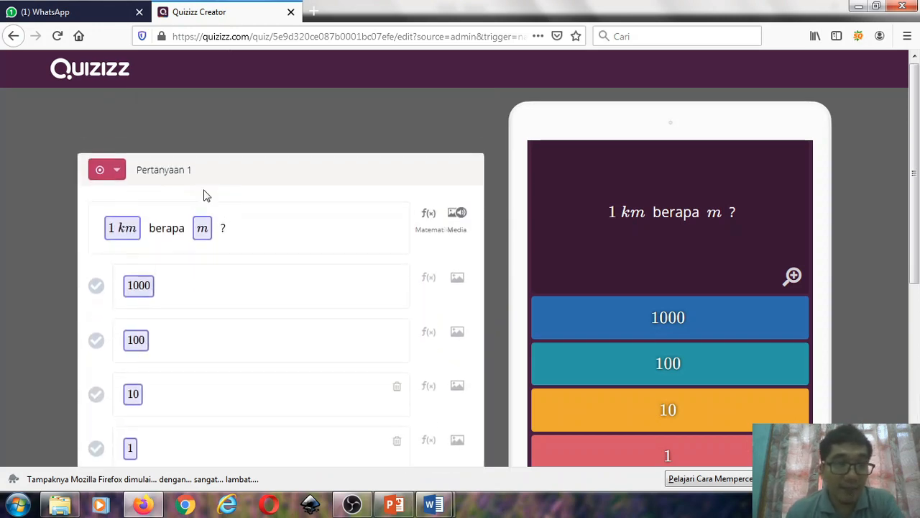
scroll(363, 206, down, 3)
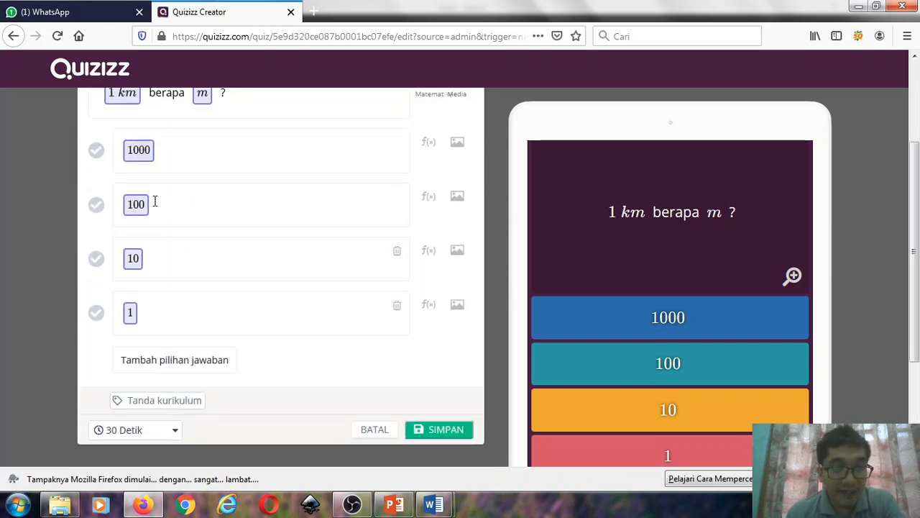
scroll(156, 261, down, 2)
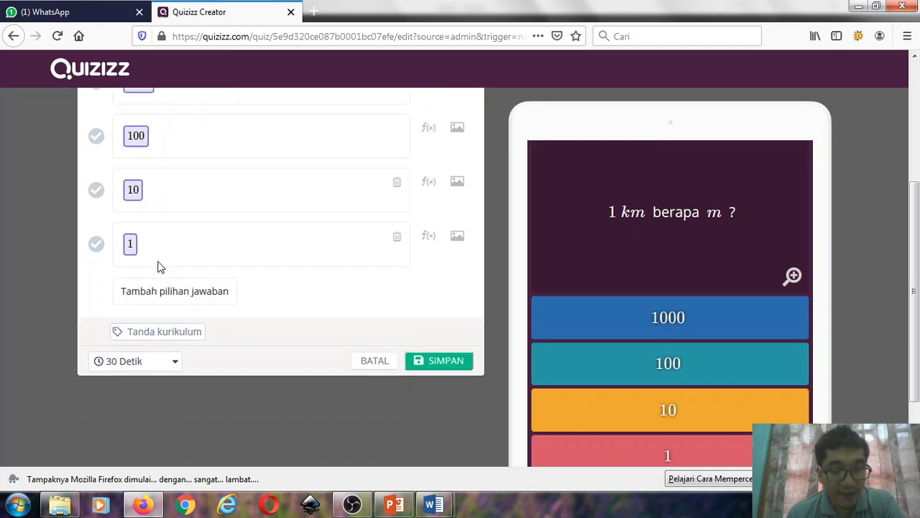
scroll(180, 267, up, 2)
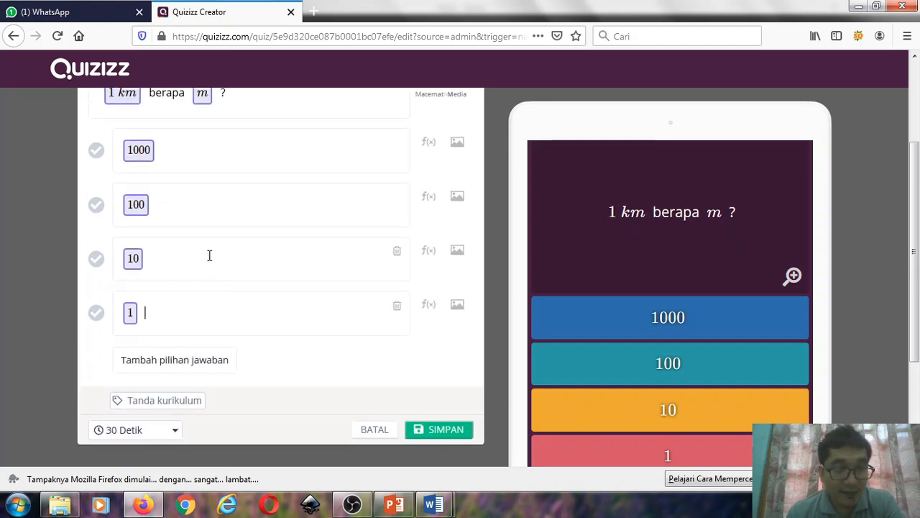
click(176, 368)
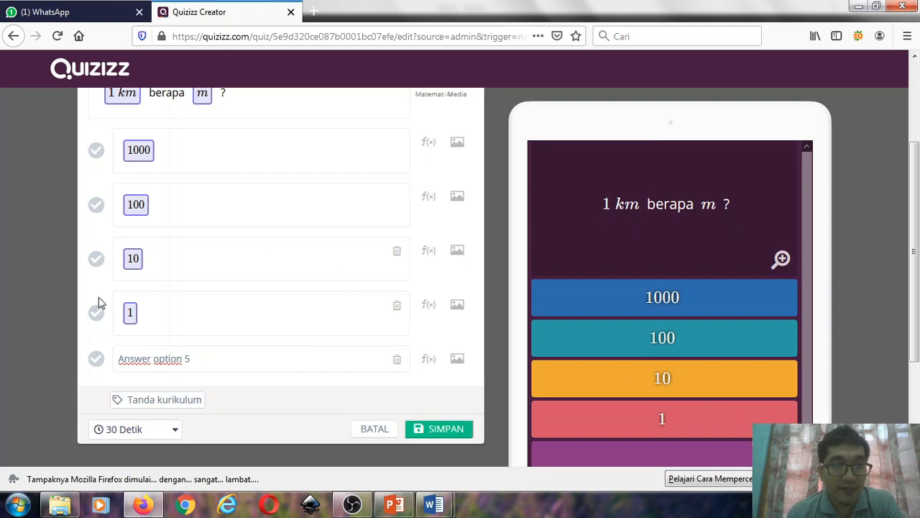
click(95, 152)
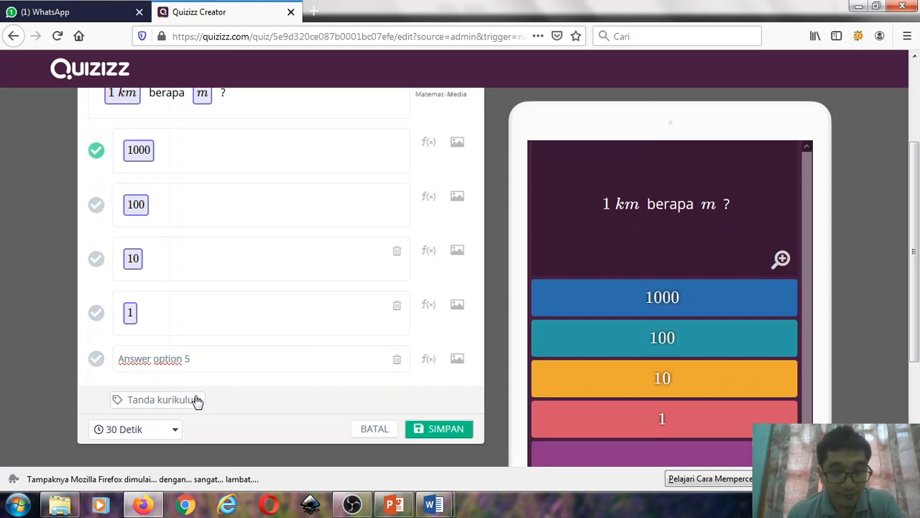
- Set the time limit of question 1 to 60 seconds (60 Detik)
scroll(215, 356, up, 1)
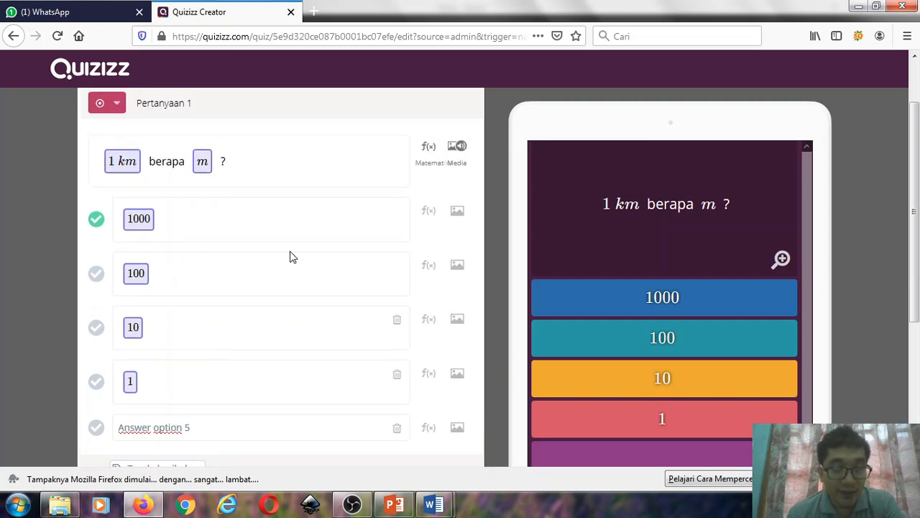
scroll(290, 257, down, 2)
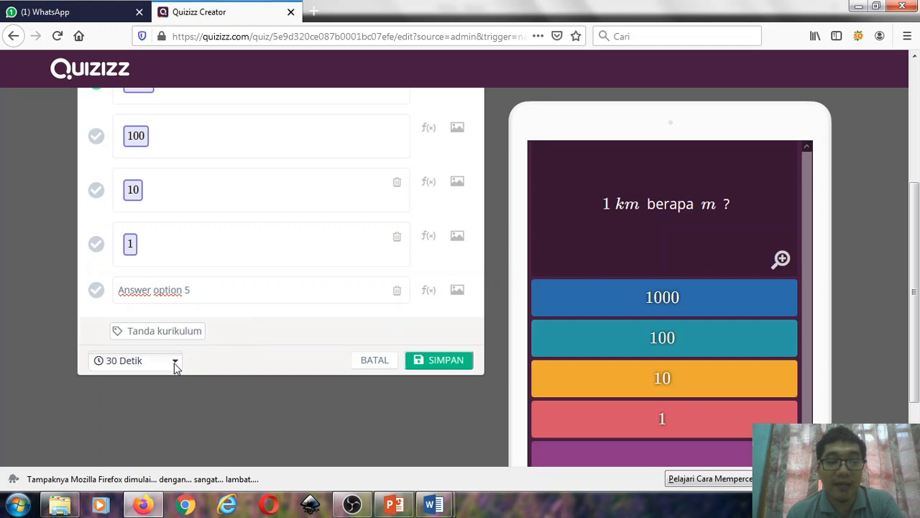
click(175, 362)
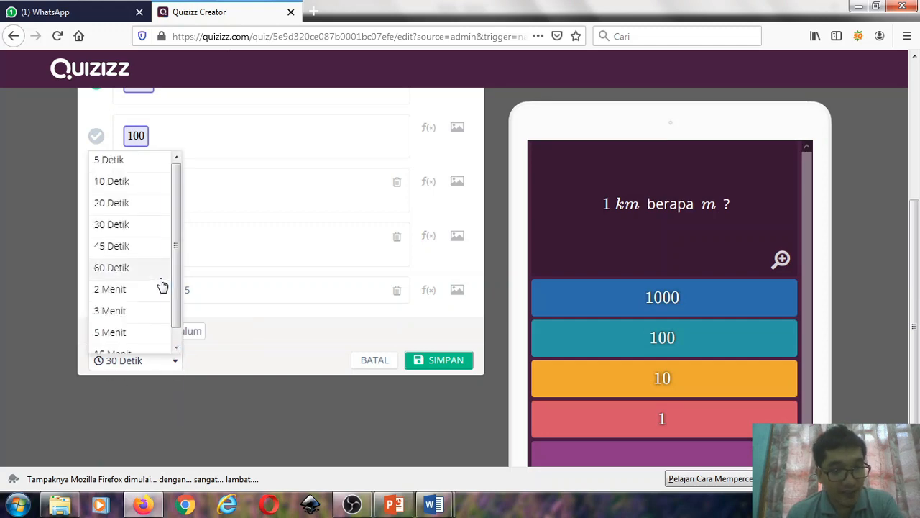
click(130, 267)
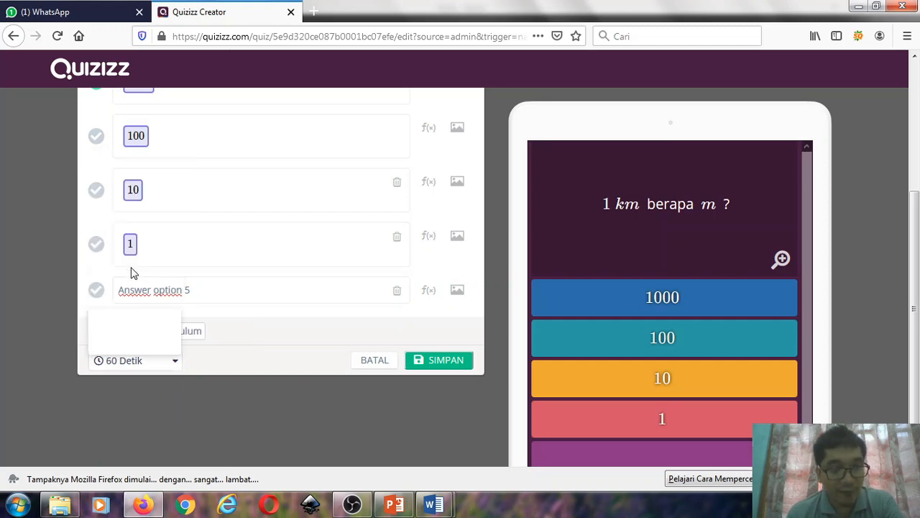
- Save question 1 with its answer options and review it in the quiz editor
click(442, 364)
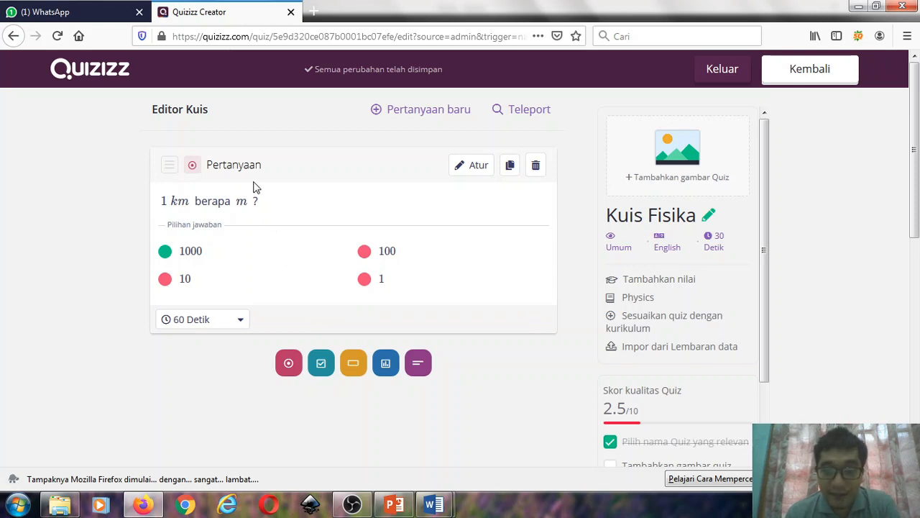
scroll(266, 192, down, 3)
scroll(365, 240, up, 3)
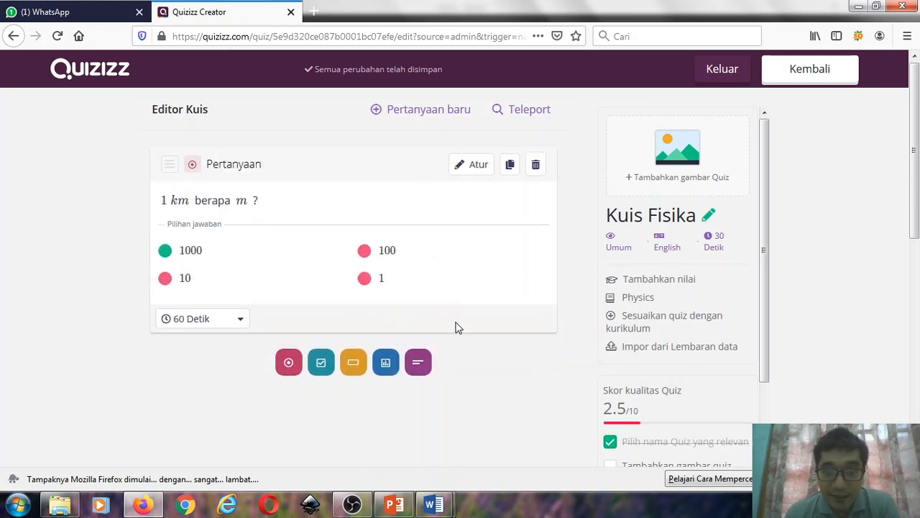
- Add a second multiple-choice question and open the image upload for its question text
click(392, 120)
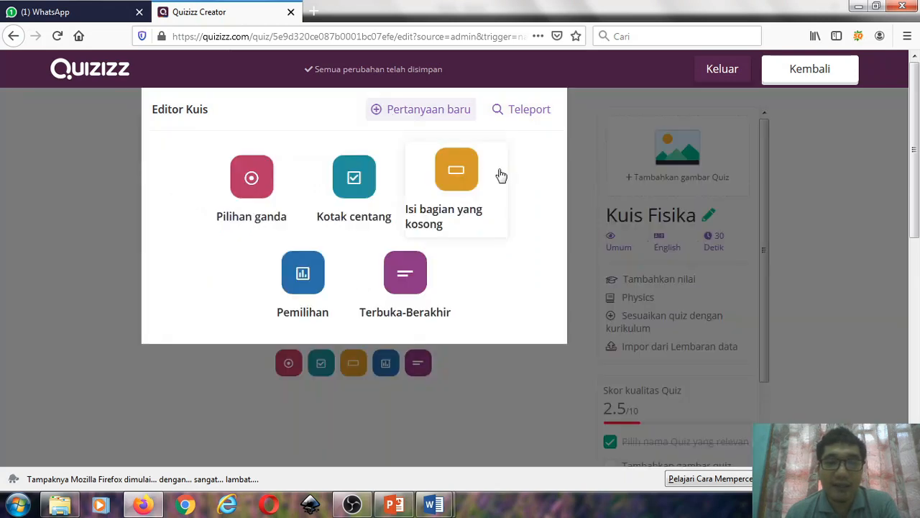
click(251, 181)
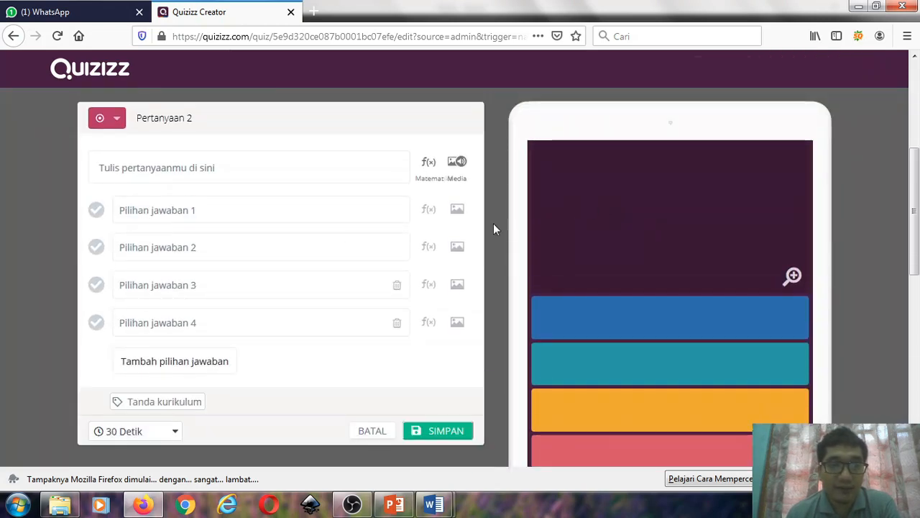
click(143, 176)
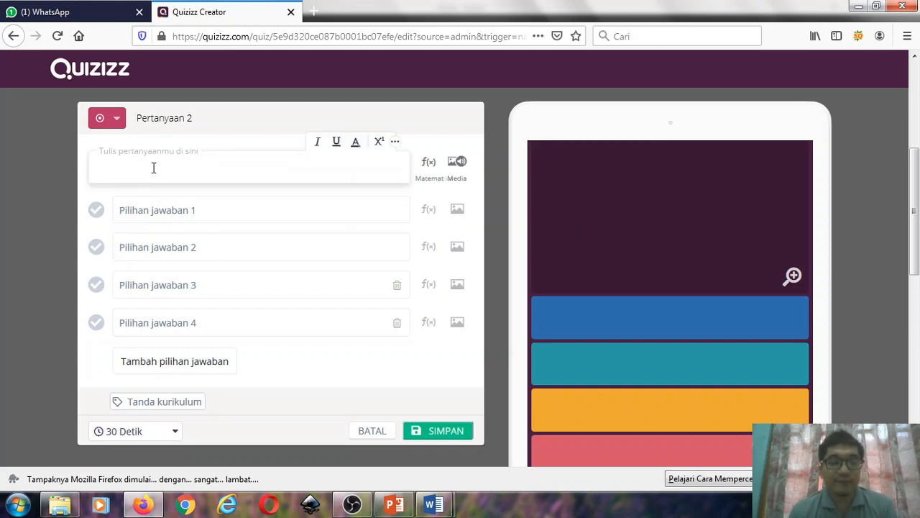
click(457, 162)
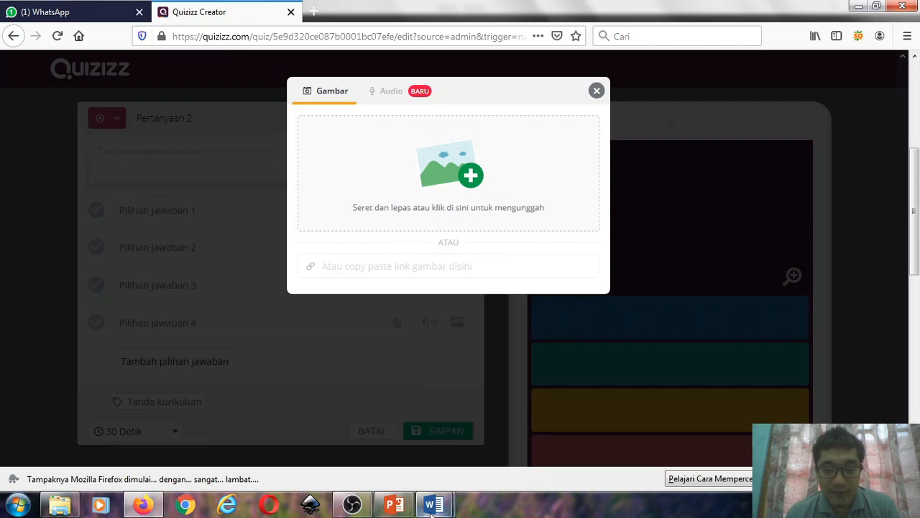
- Switch to the SOAL document in Word and copy the inclined-plane diagram of the first problem
mouse_move(433, 505)
click(506, 430)
scroll(446, 304, up, 7)
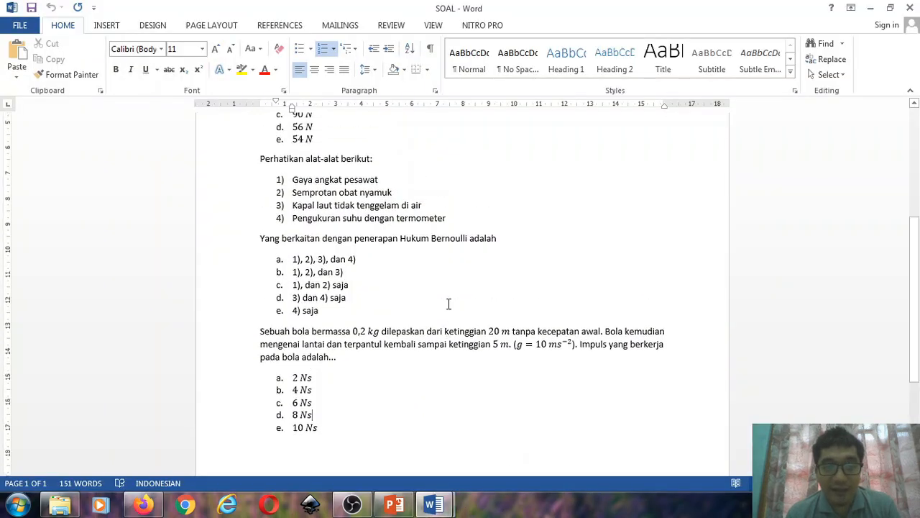
click(369, 260)
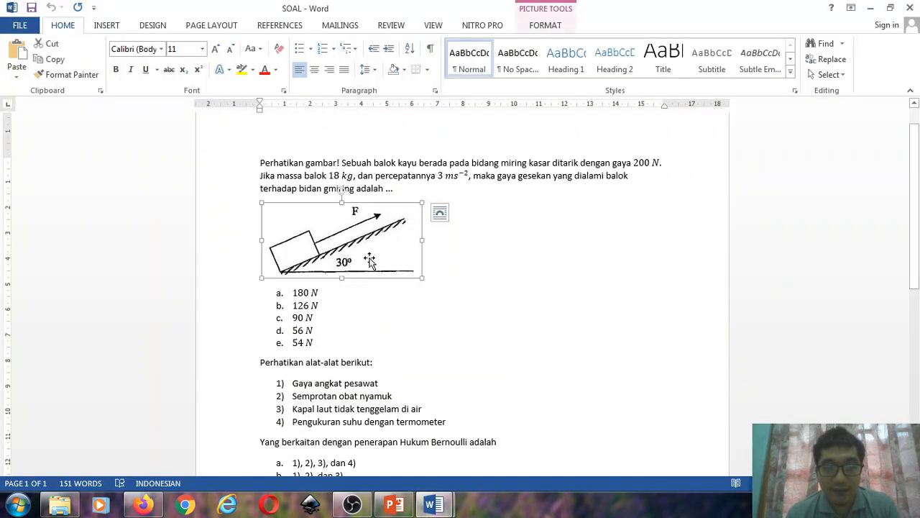
right_click(353, 245)
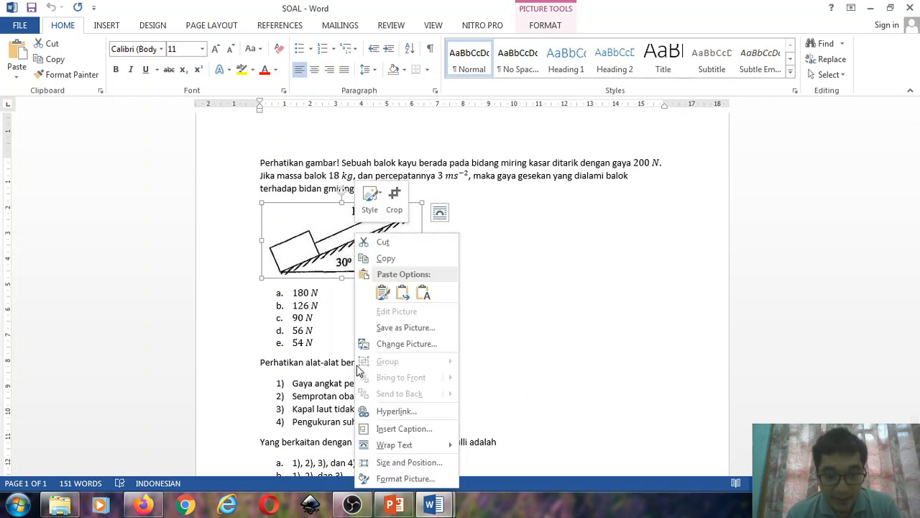
click(406, 257)
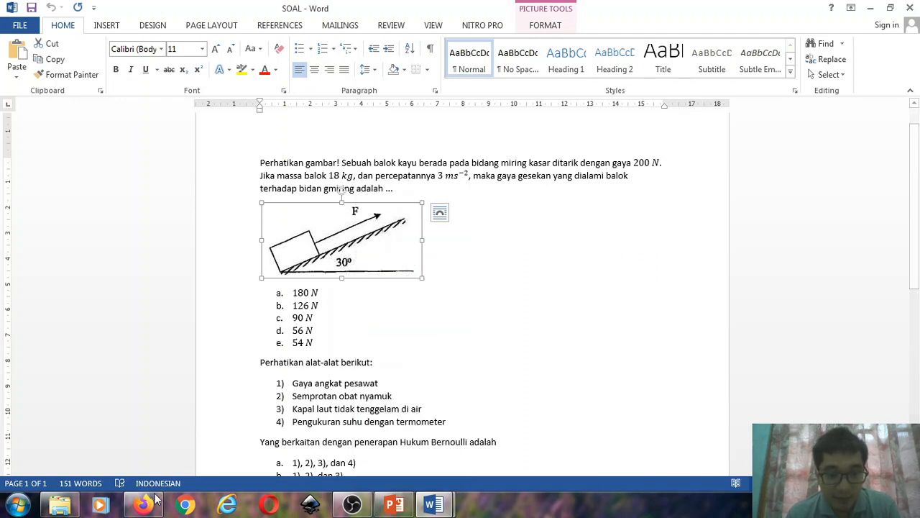
- Return to the Quizizz image upload in Firefox and try to bring in the inclined-plane diagram straight from the Word document
key(alt+Tab)
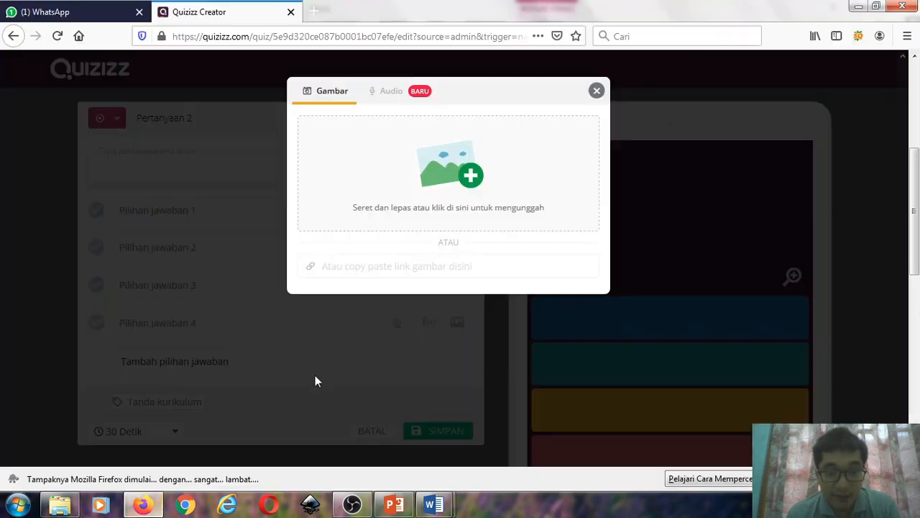
right_click(333, 152)
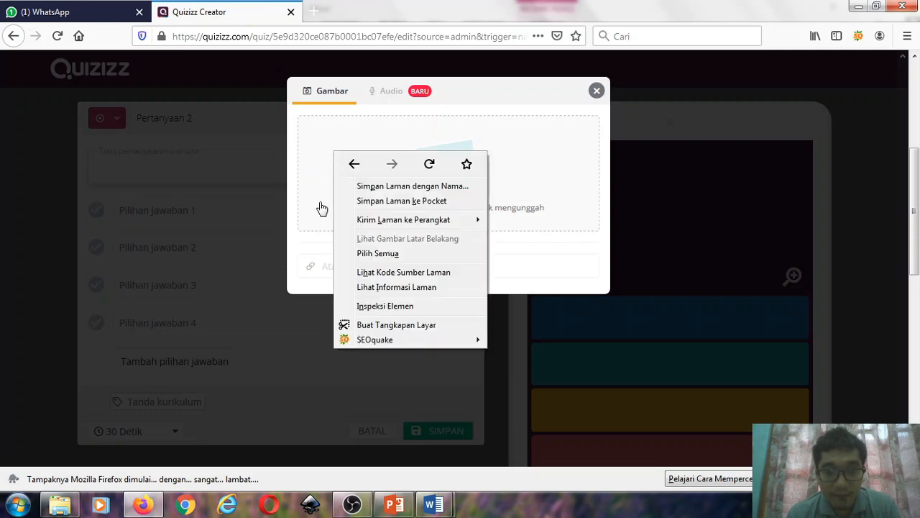
click(509, 510)
mouse_move(441, 506)
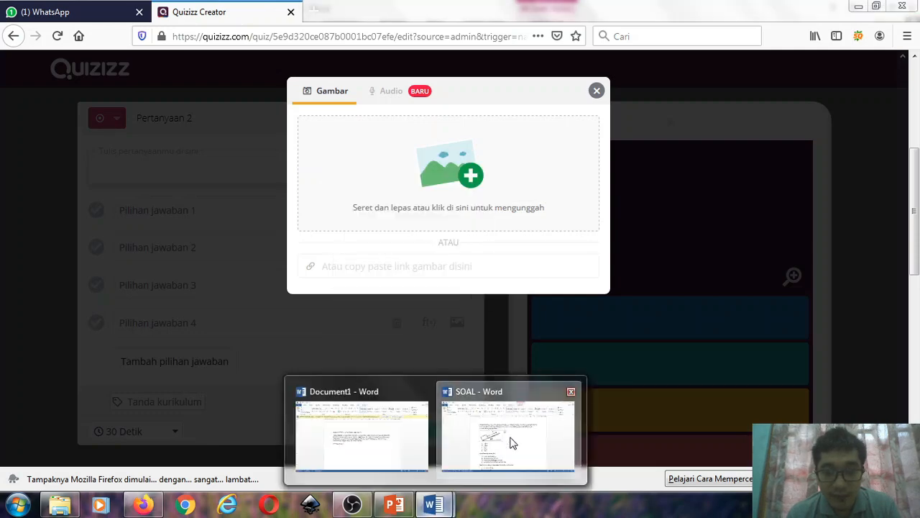
click(512, 440)
drag(369, 423, 445, 181)
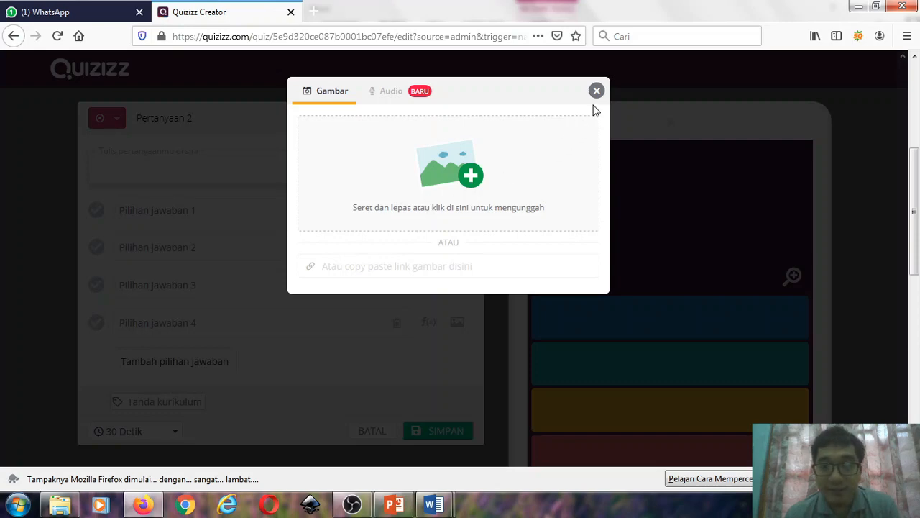
- Upload the image "soal 1" from the Pictures library as the image of question 2
click(460, 177)
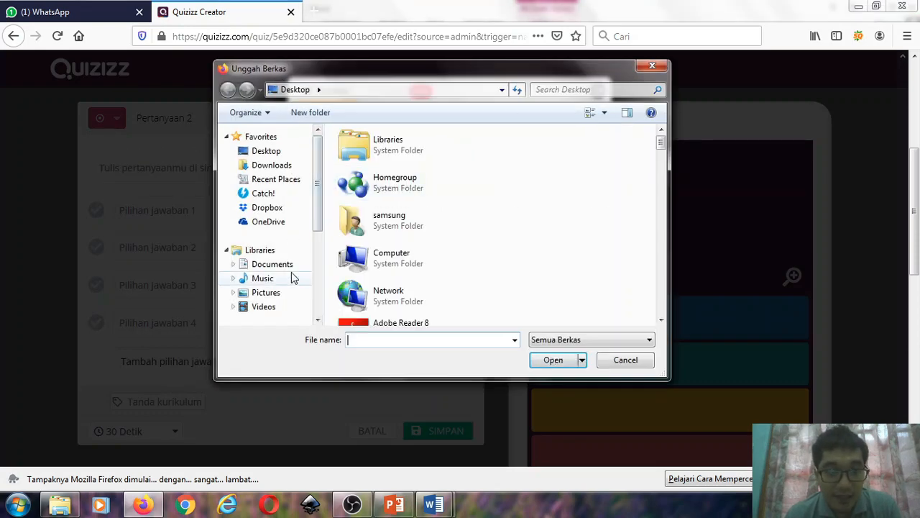
click(266, 291)
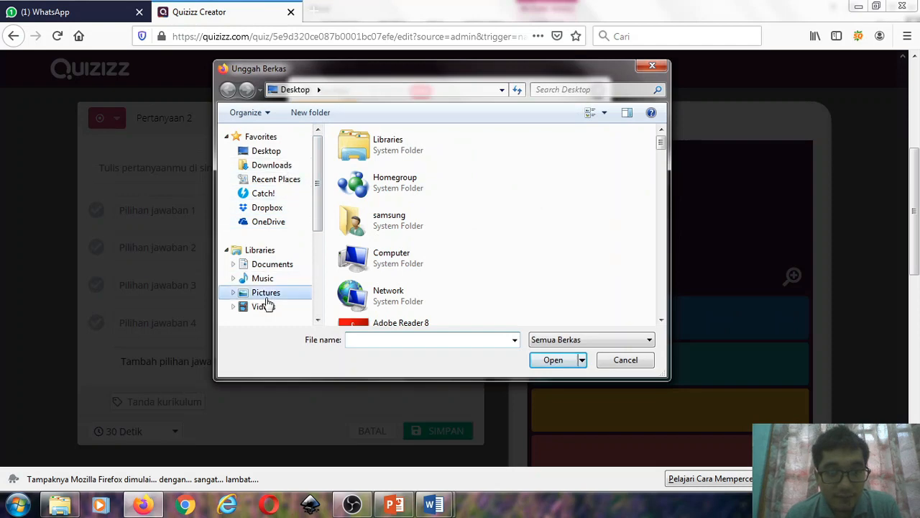
scroll(662, 219, down, 1)
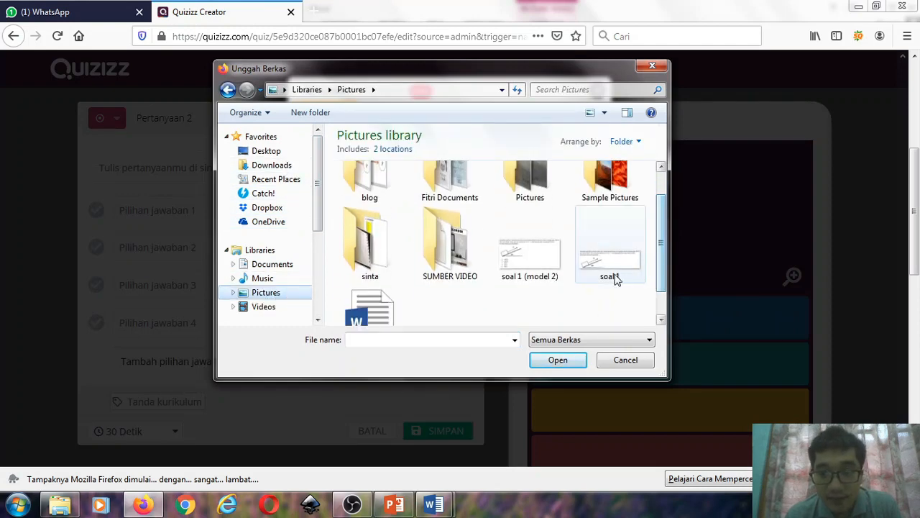
click(608, 260)
click(566, 360)
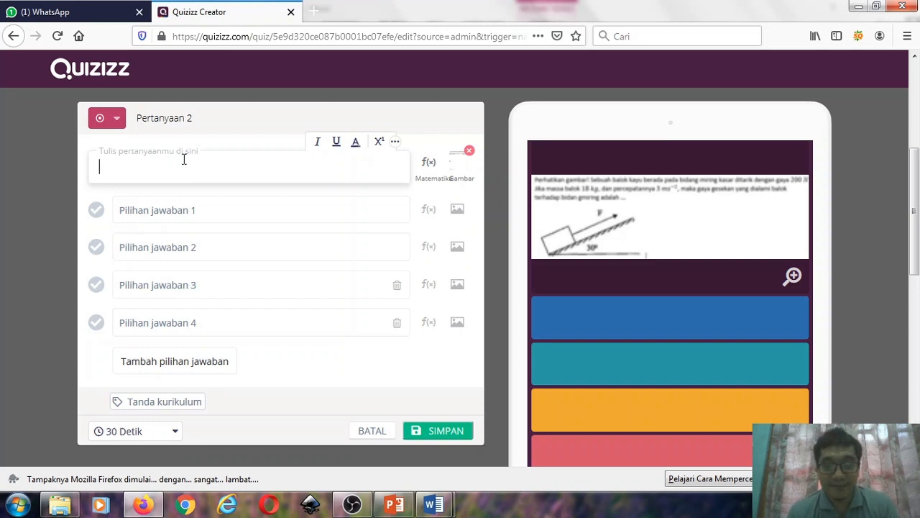
- Try to save question 2 with only its image and no answer options filled in
click(137, 218)
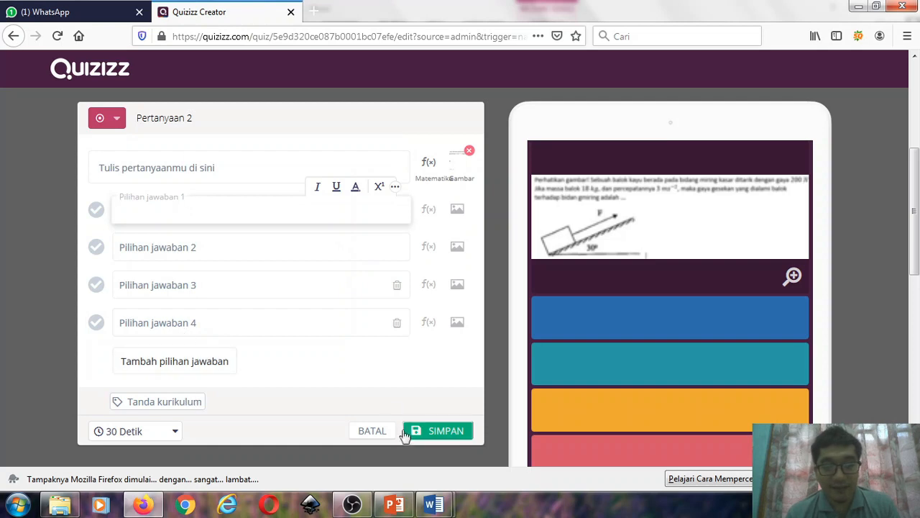
click(444, 433)
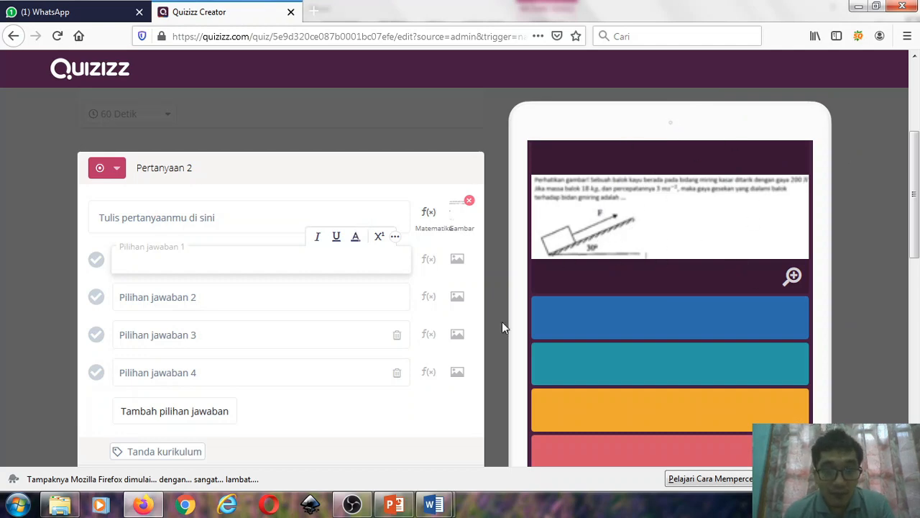
scroll(506, 318, down, 3)
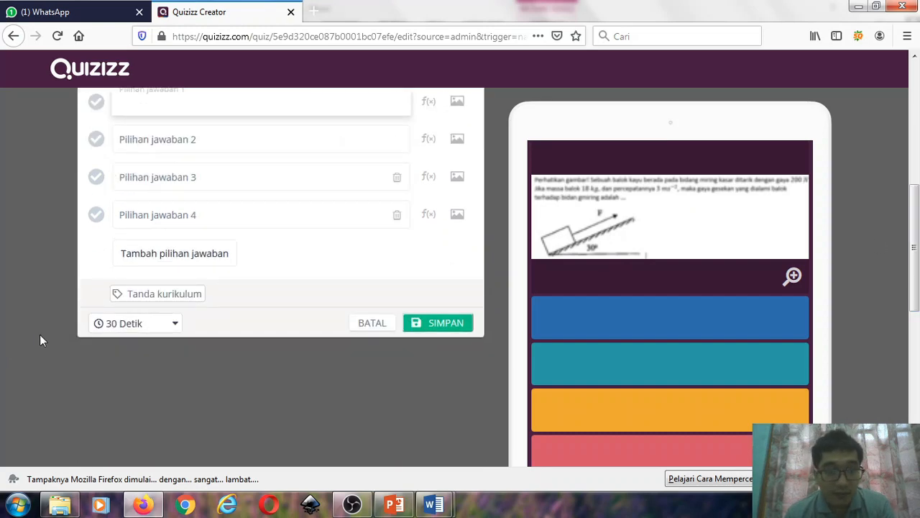
scroll(185, 192, up, 2)
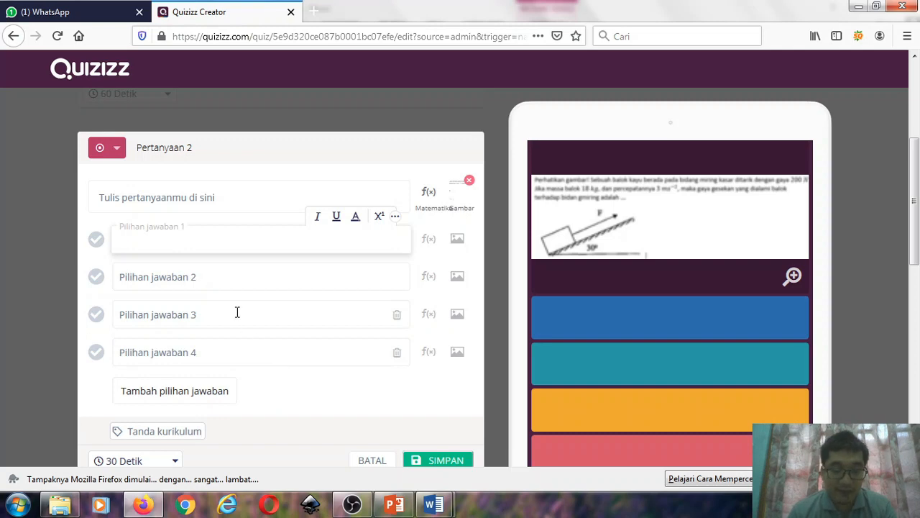
- Fill in answer options 1 to 4 of question 2 with 12, 12, 24 and 546, and add an empty fifth option
text(12)
click(184, 278)
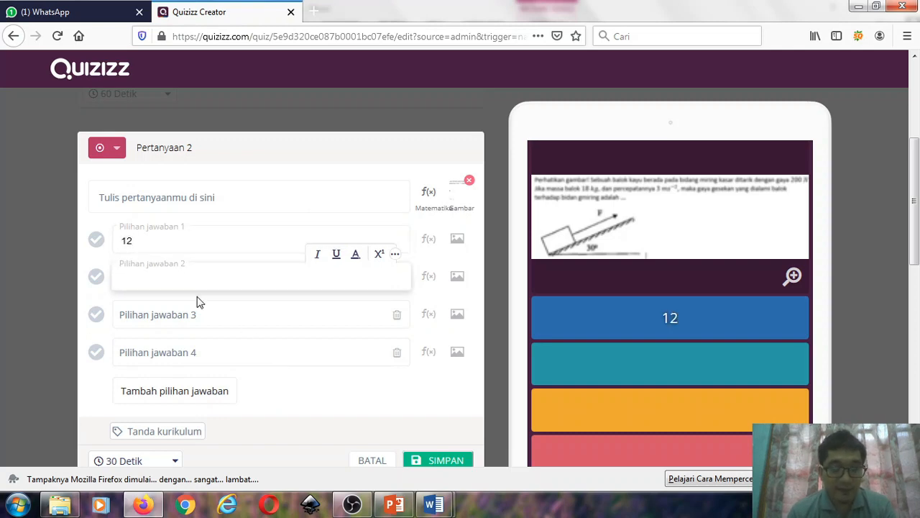
text(12)
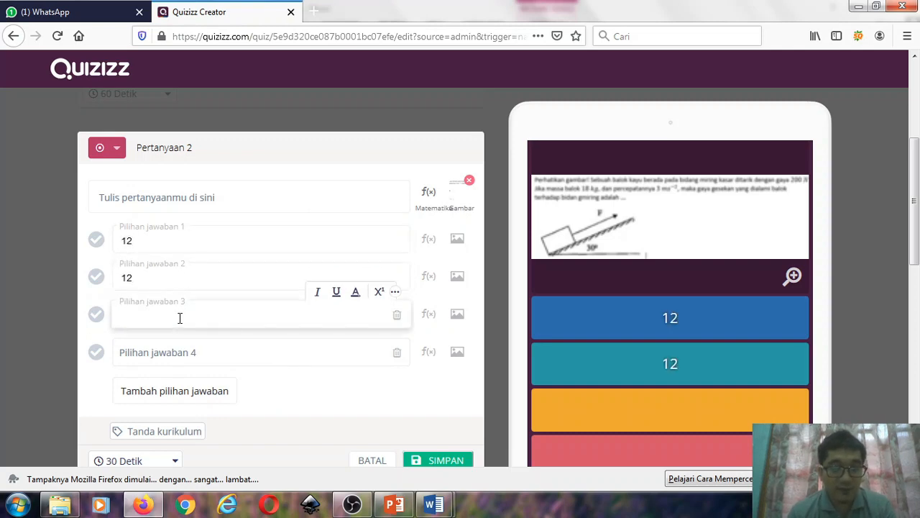
text(24)
click(164, 354)
text(546)
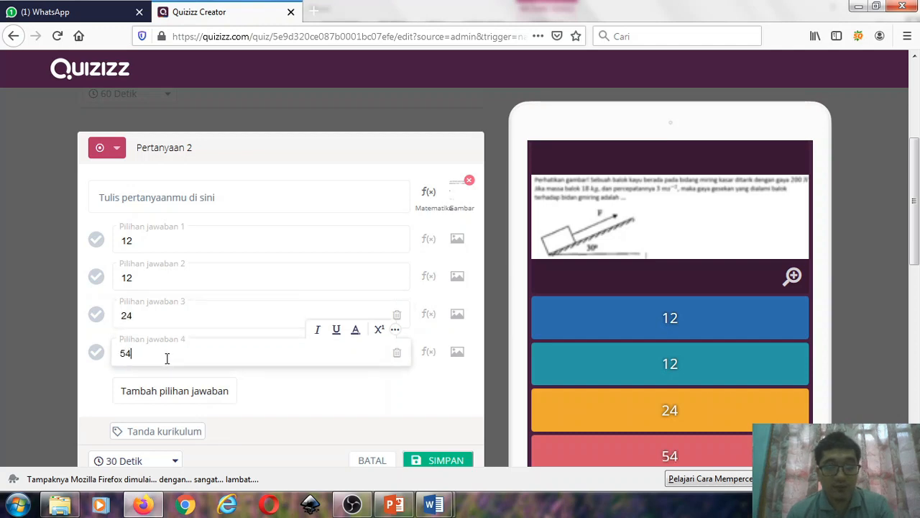
click(164, 395)
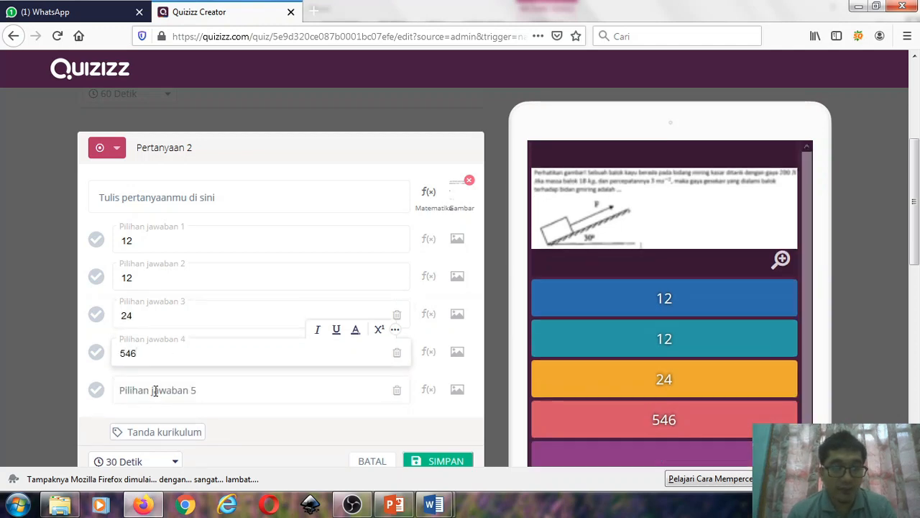
- Mark answer option 1 as the correct answer of question 2 and save the question
scroll(208, 376, down, 2)
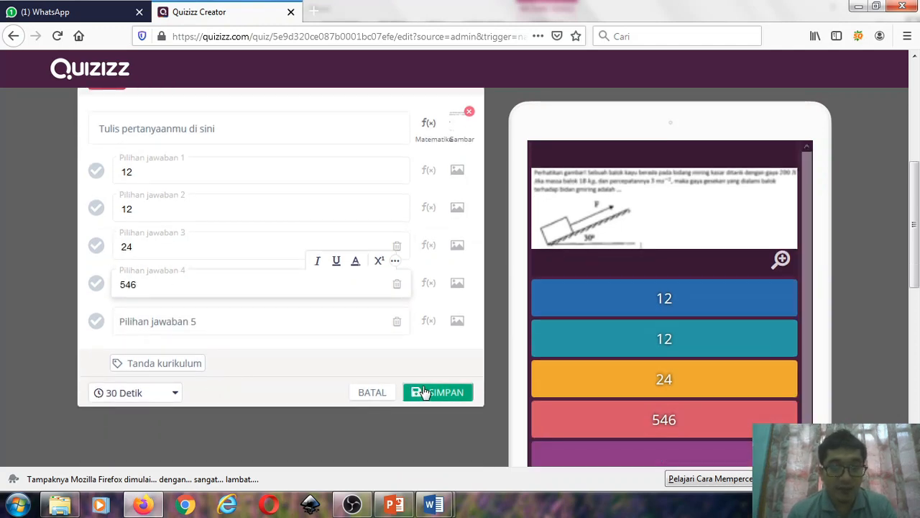
click(437, 391)
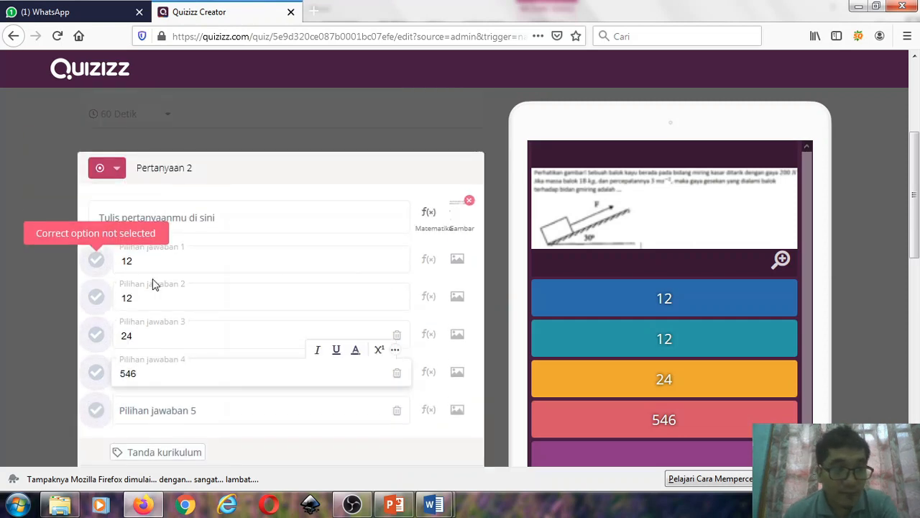
scroll(168, 310, down, 2)
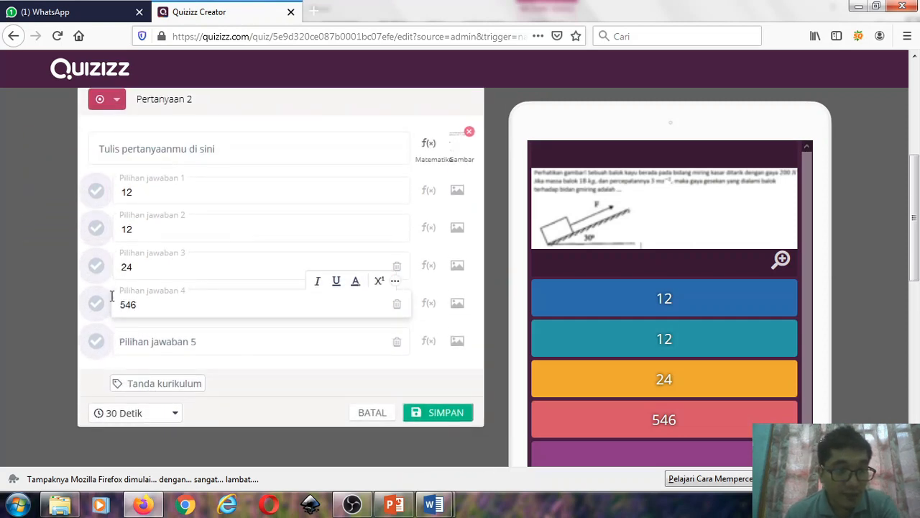
click(95, 191)
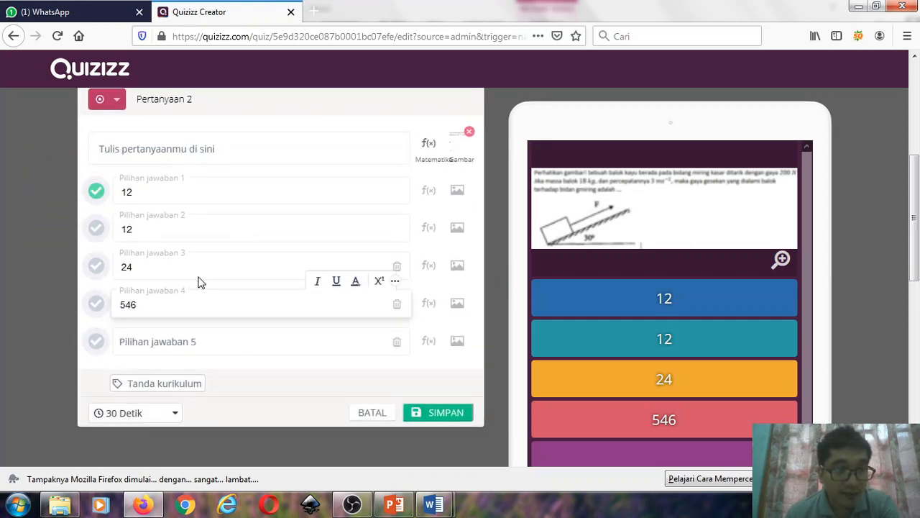
click(436, 412)
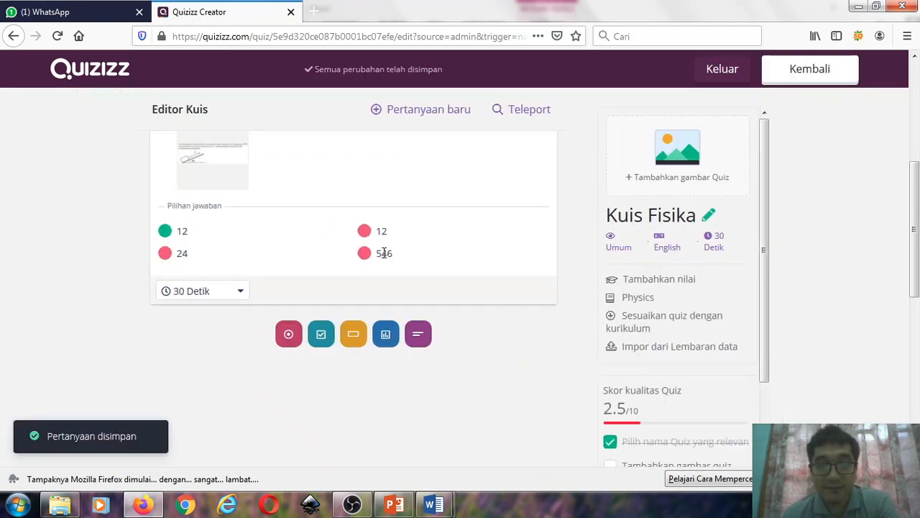
- Review both saved questions and open Teleport to browse existing public quizzes matching "Kuis Fisika"
scroll(398, 273, up, 5)
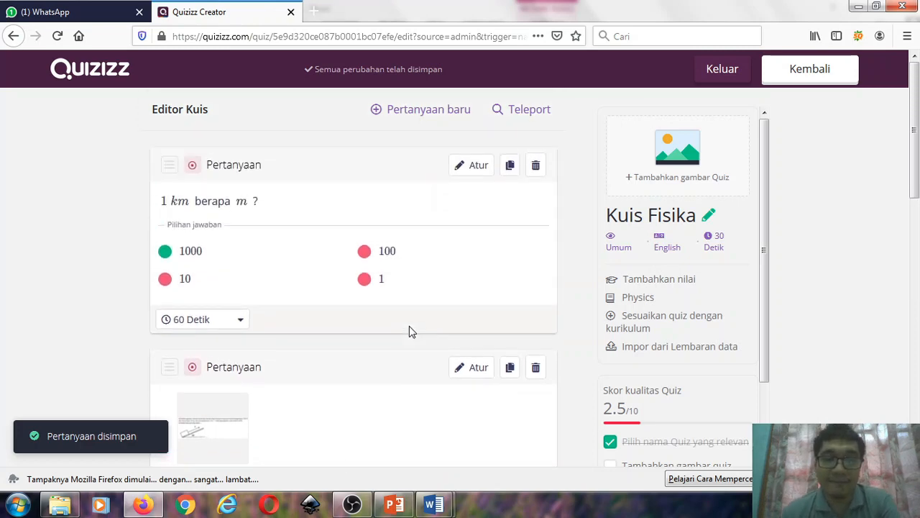
scroll(379, 272, down, 2)
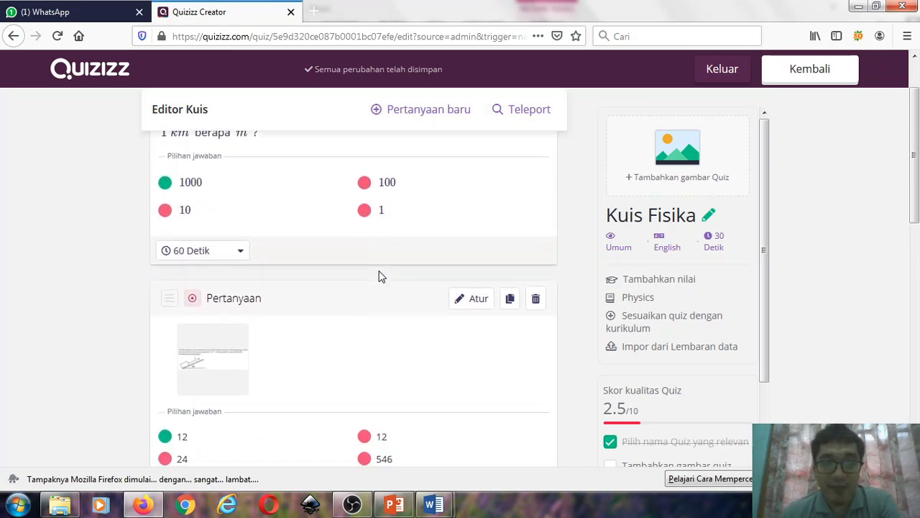
scroll(381, 277, up, 2)
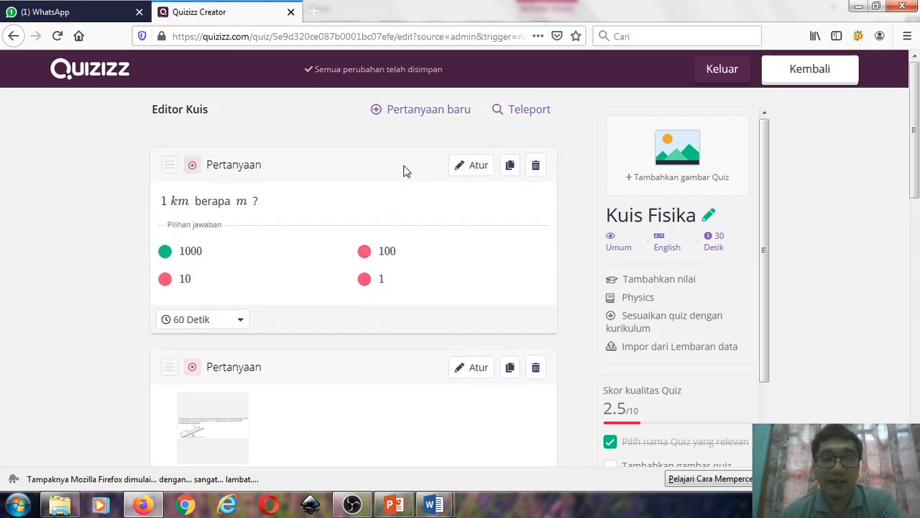
click(509, 114)
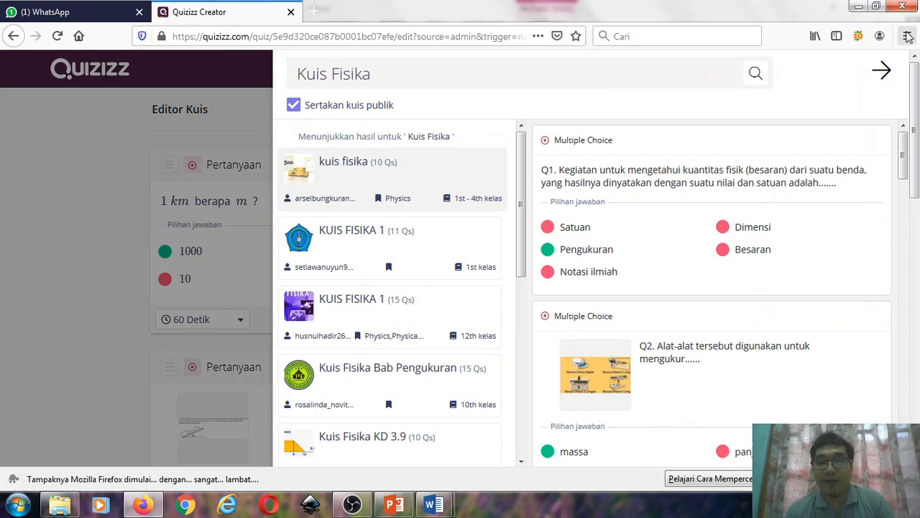
- Teleport the caliper question (Q3, "Bagian yang ditunjuk oleh anak panah di gambar disebut.....") from the public quiz "kuis fisika" into the quiz
click(881, 71)
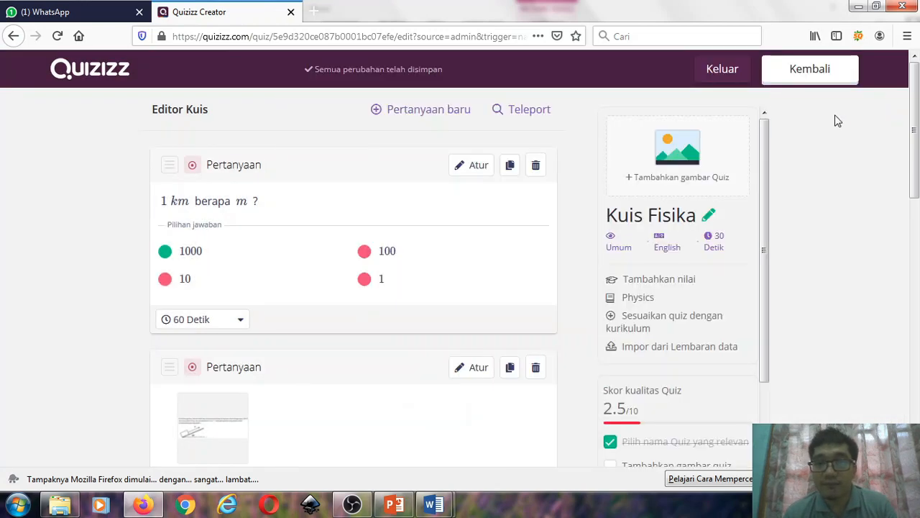
click(521, 112)
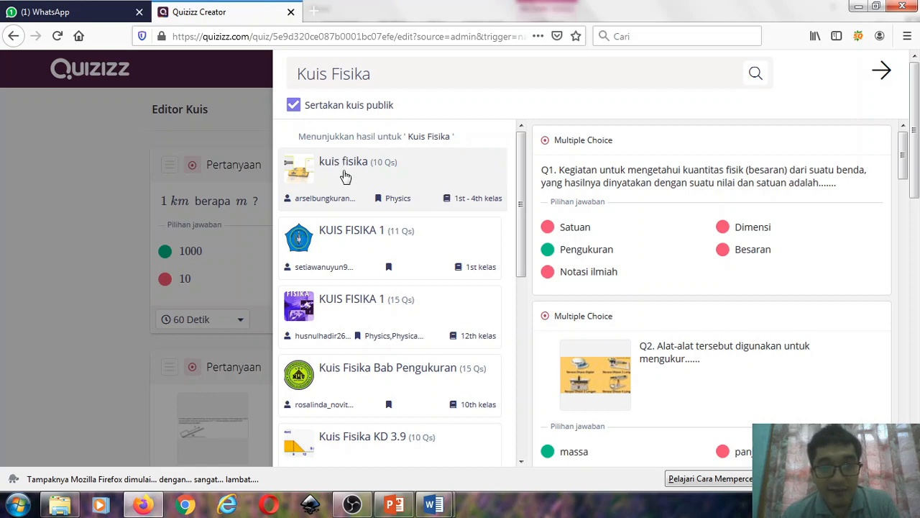
mouse_move(656, 174)
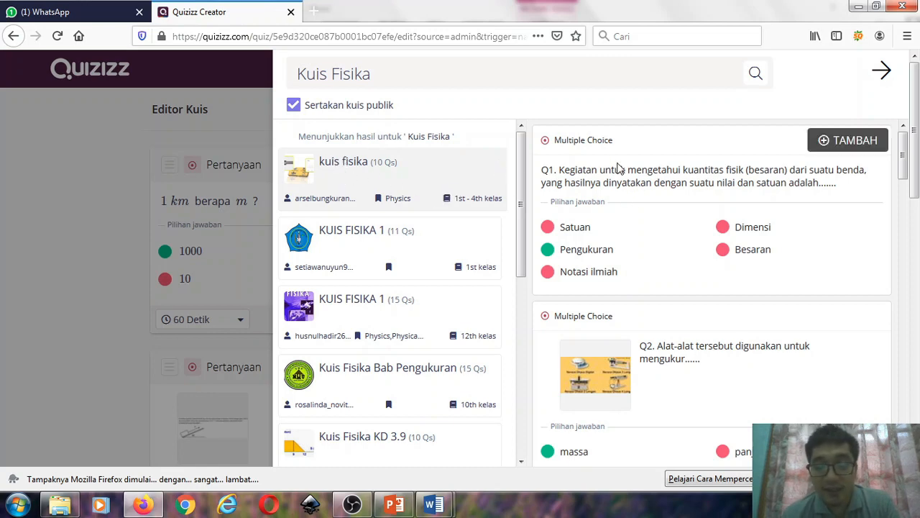
scroll(706, 193, down, 5)
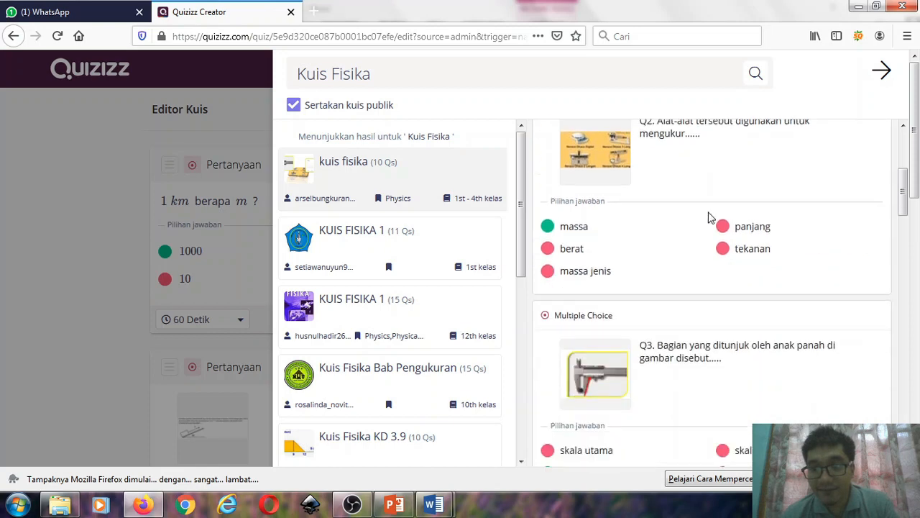
scroll(707, 213, down, 2)
scroll(705, 216, up, 2)
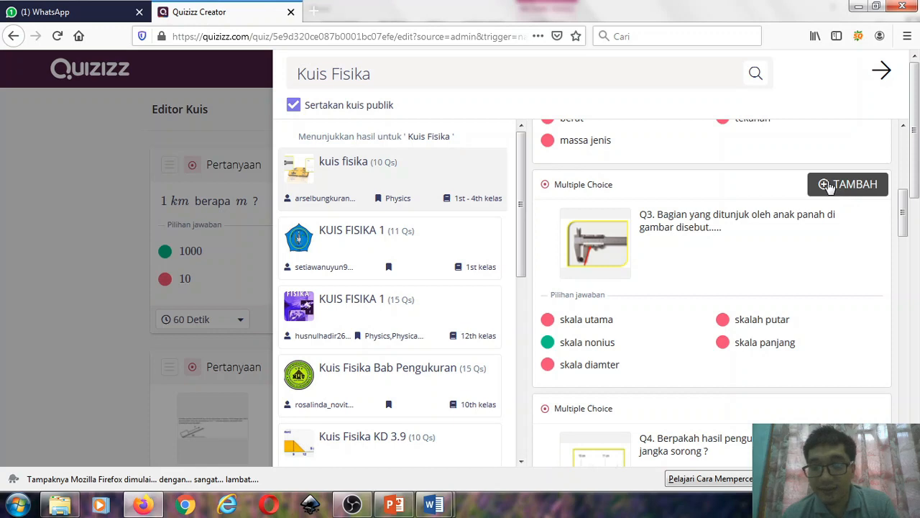
click(828, 184)
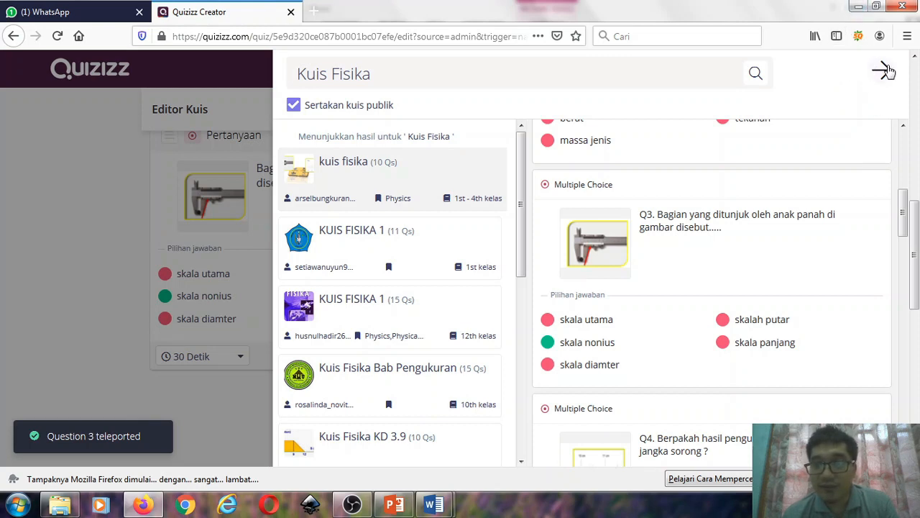
click(884, 71)
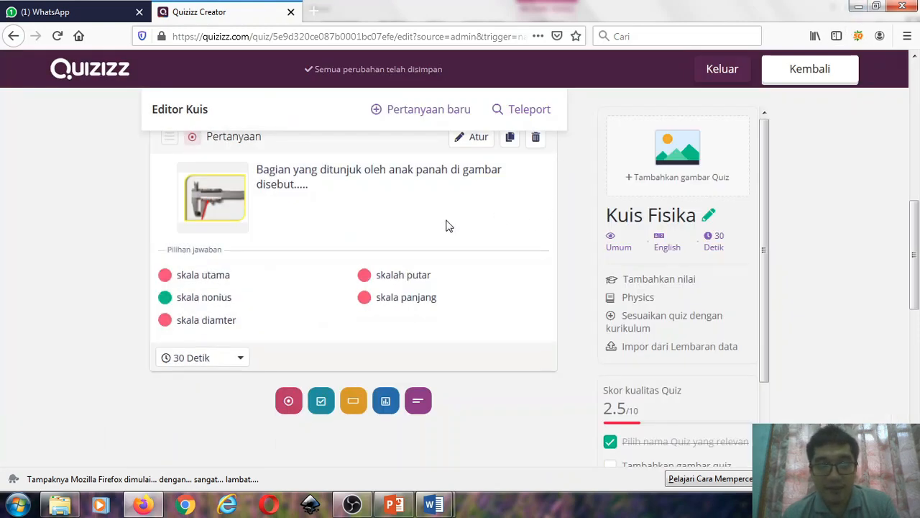
- Review the quiz's questions in the editor, from the kilometre conversion question to the teleported caliper question
scroll(423, 234, up, 1)
scroll(385, 239, down, 1)
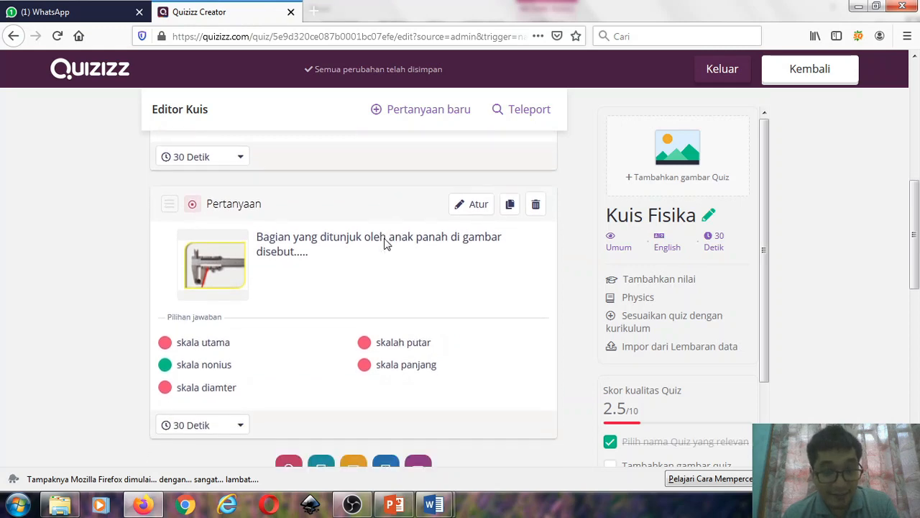
scroll(393, 228, down, 2)
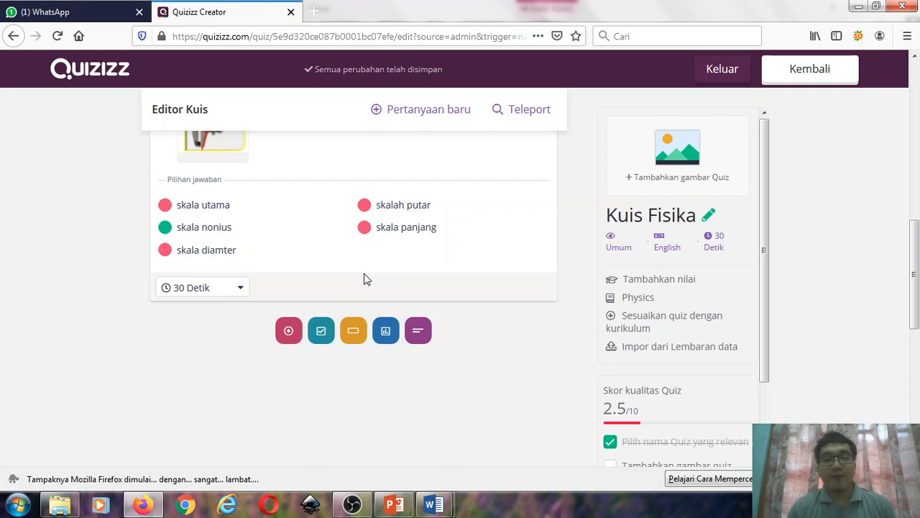
scroll(366, 281, up, 7)
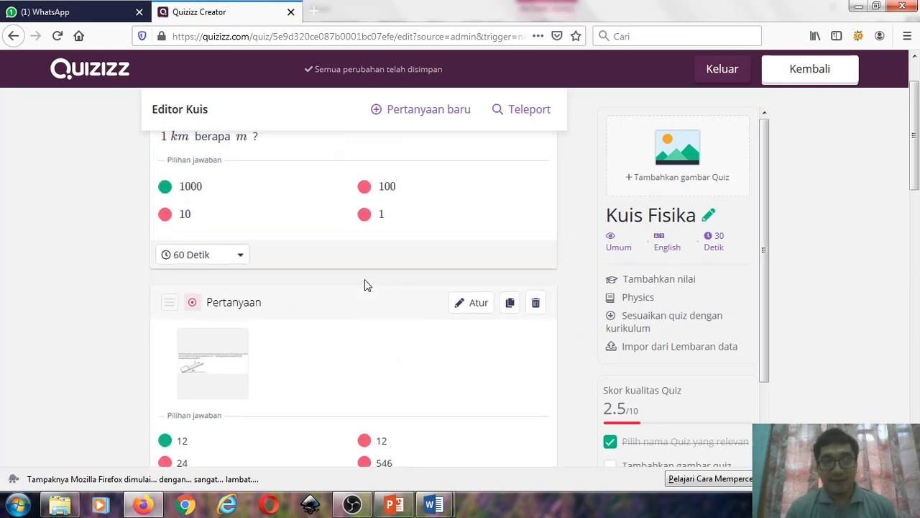
scroll(365, 282, up, 2)
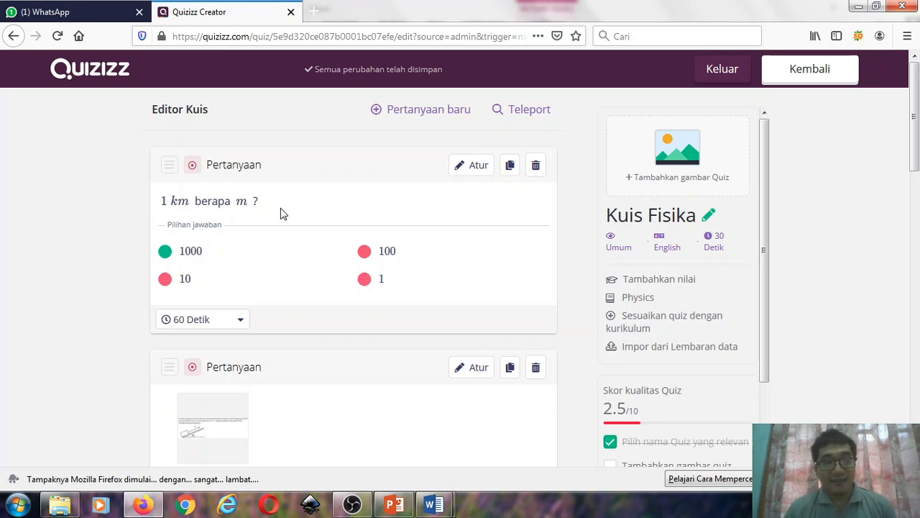
scroll(281, 214, down, 5)
scroll(378, 287, down, 2)
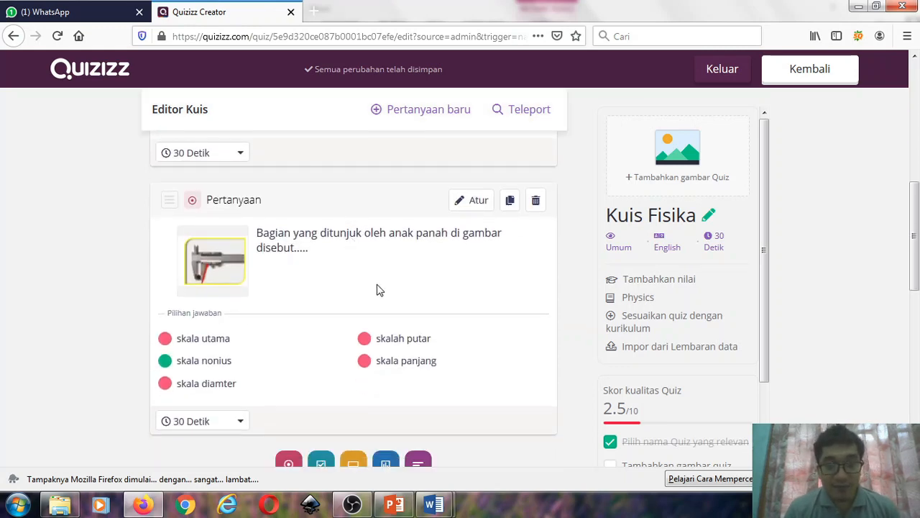
scroll(384, 292, up, 6)
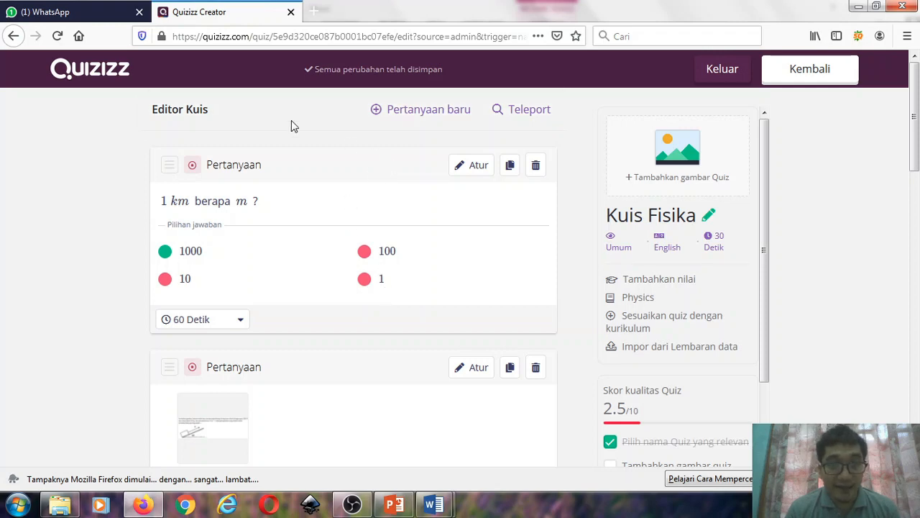
- Create a new multiple-choice question 4 and insert the equation a² = b² + c² into its question text
click(414, 114)
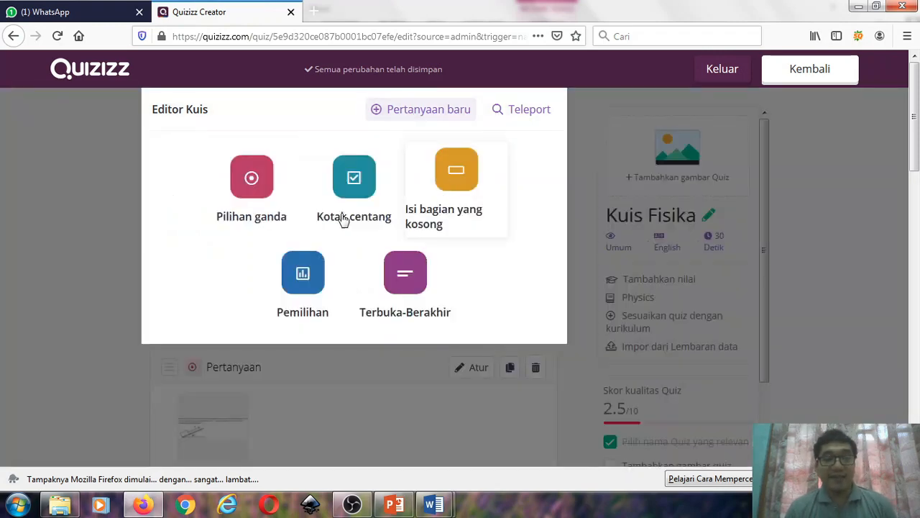
click(484, 206)
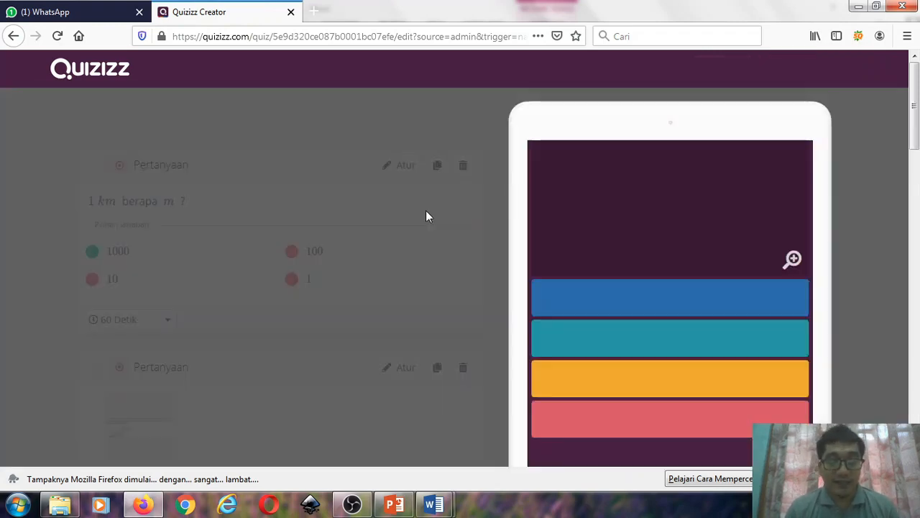
click(209, 174)
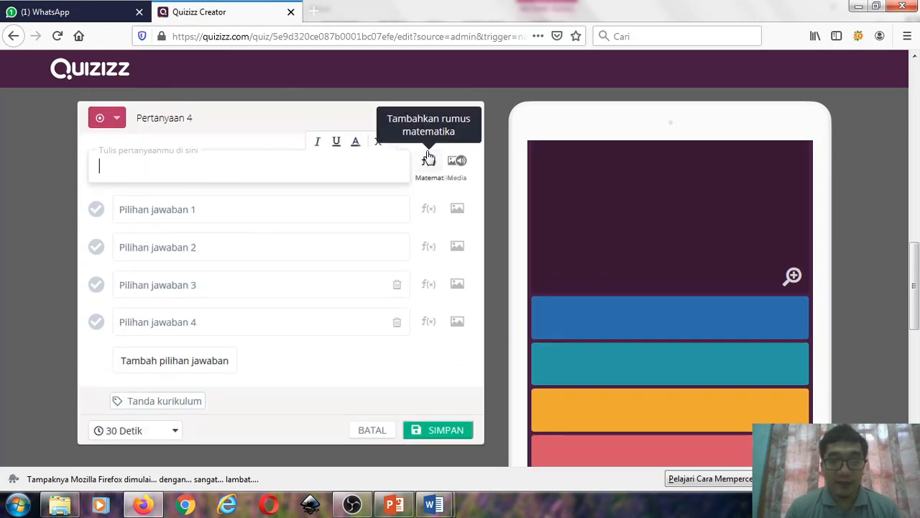
click(429, 208)
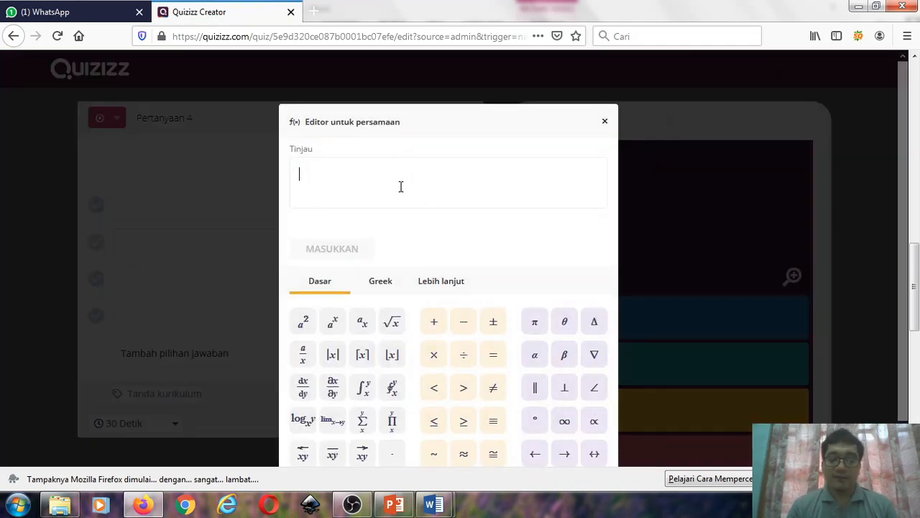
text(Rumus)
key(BackSpace)
key(BackSpace)
key(BackSpace)
key(BackSpace)
key(BackSpace)
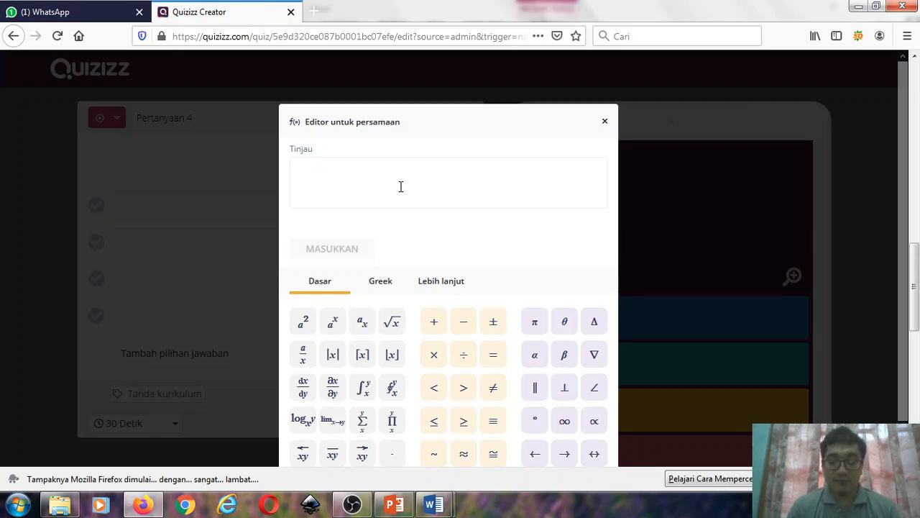
text(d)
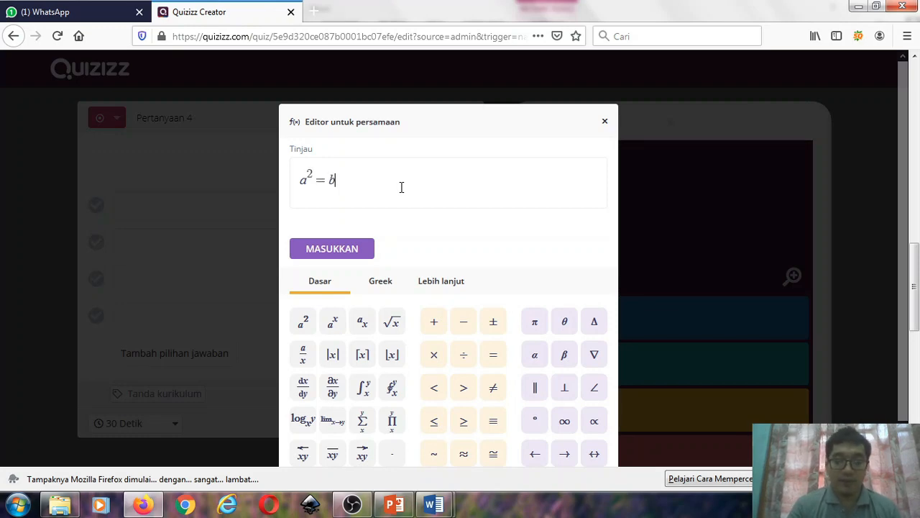
text(^2)
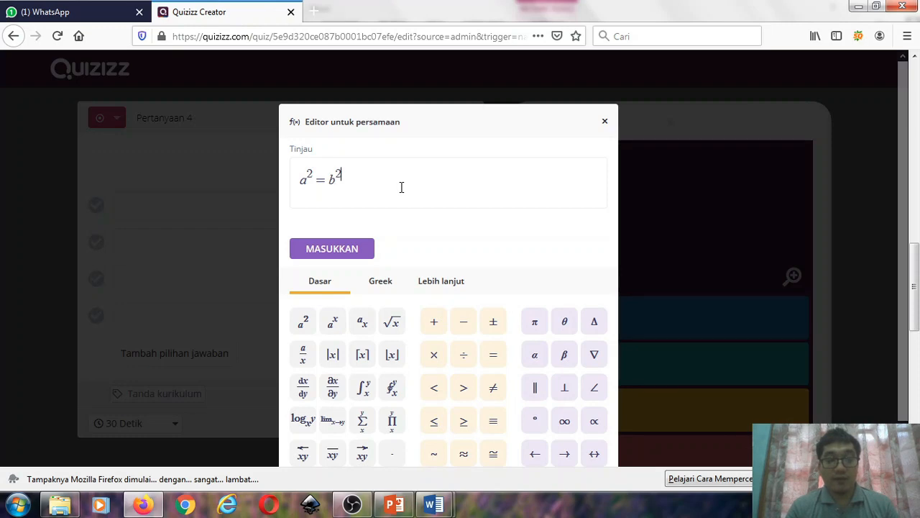
text(+c^2)
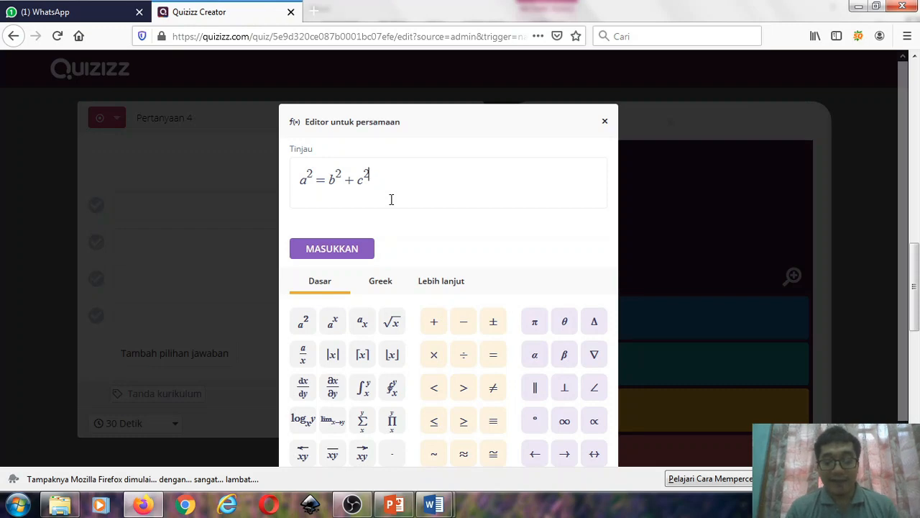
click(352, 252)
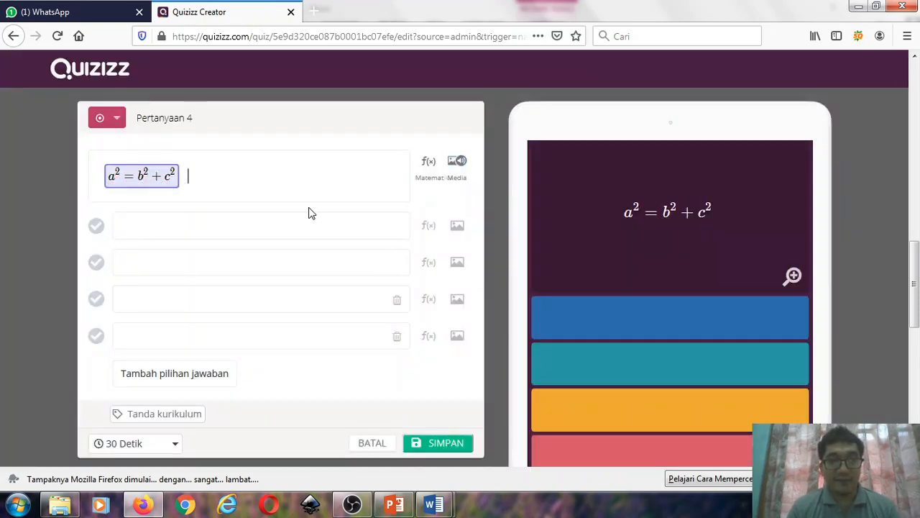
- Complete the question 4 text with "adalah perumusa ..." after the equation
text(adalah perumuasan)
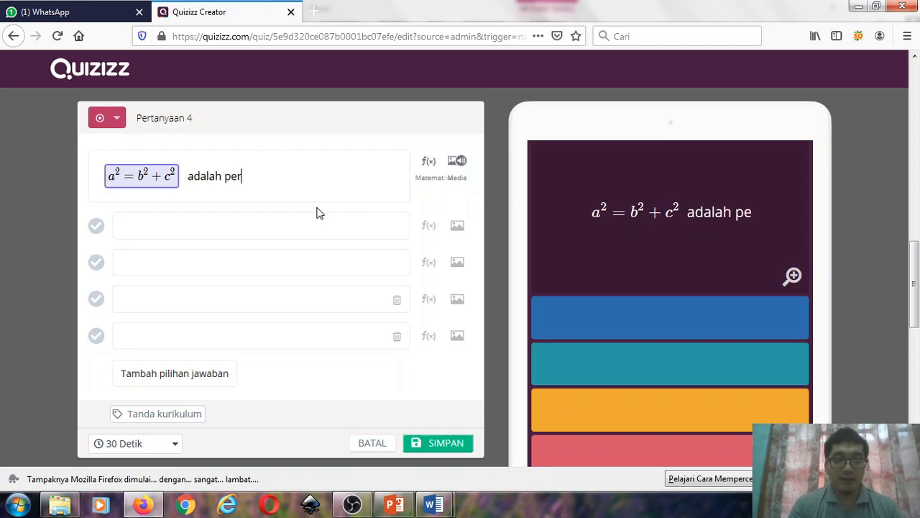
key(BackSpace)
key(BackSpace)
key(BackSpace)
key(BackSpace)
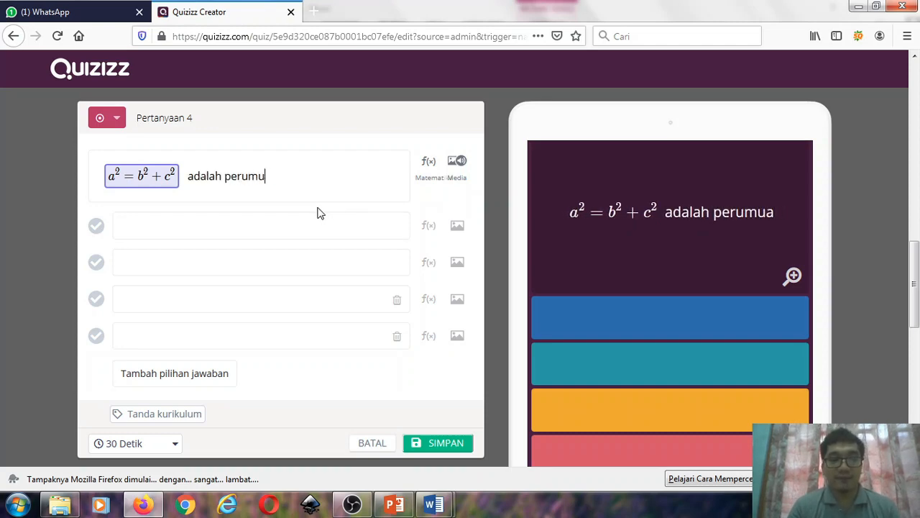
text(sa ...)
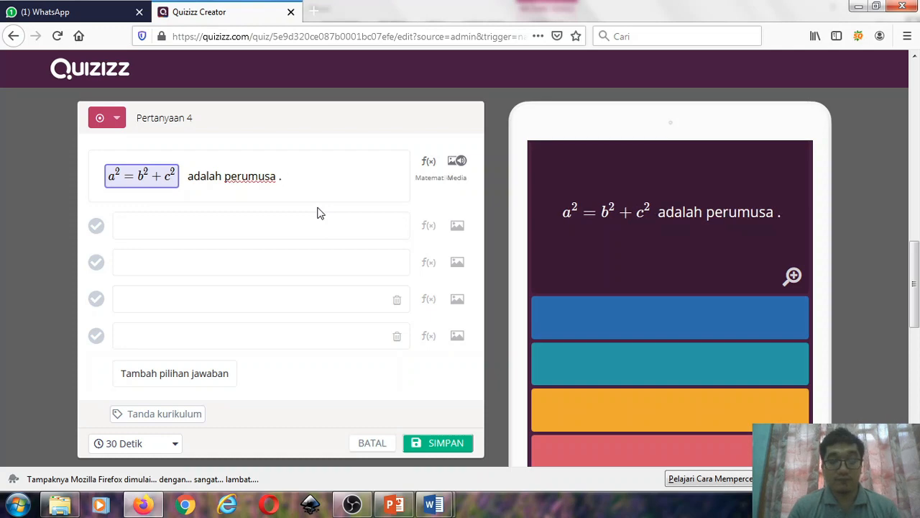
- Fill in answer option 1 of question 4 with "Pythagoras"
click(227, 232)
text(P)
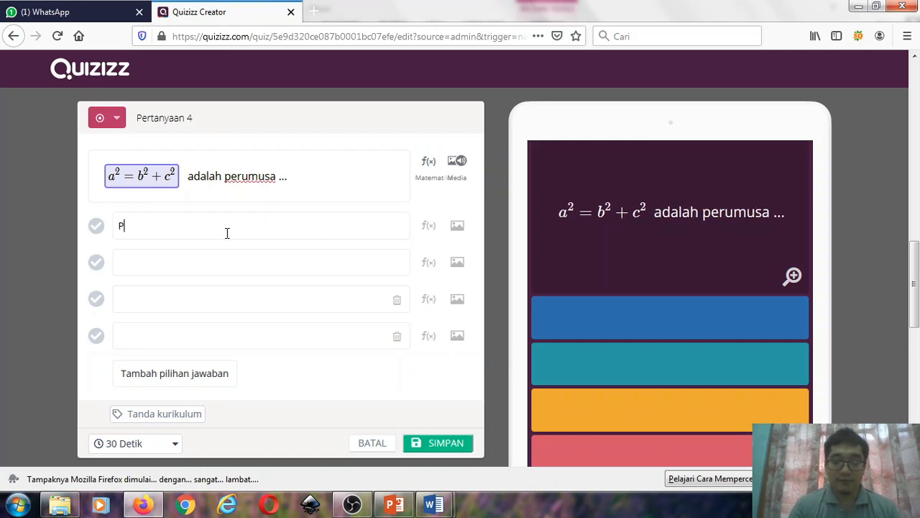
text(ytha)
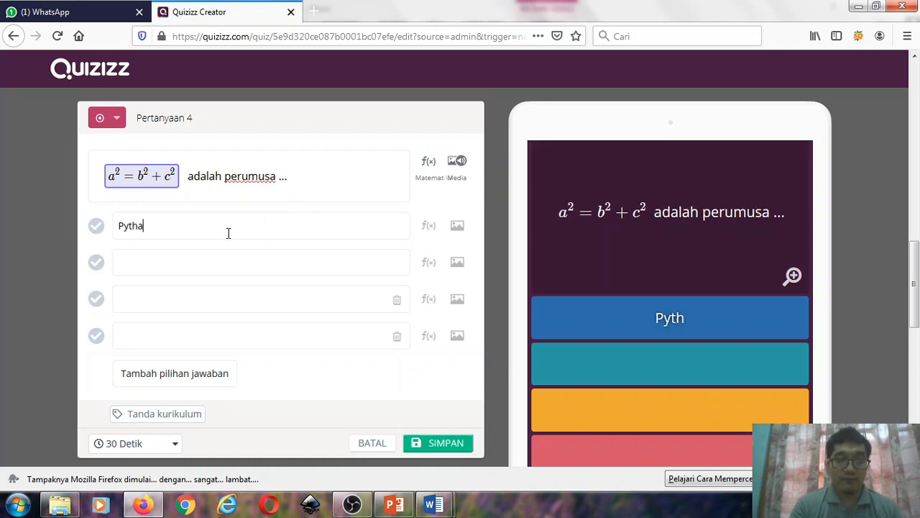
key(BackSpace)
key(BackSpace)
key(BackSpace)
text(h)
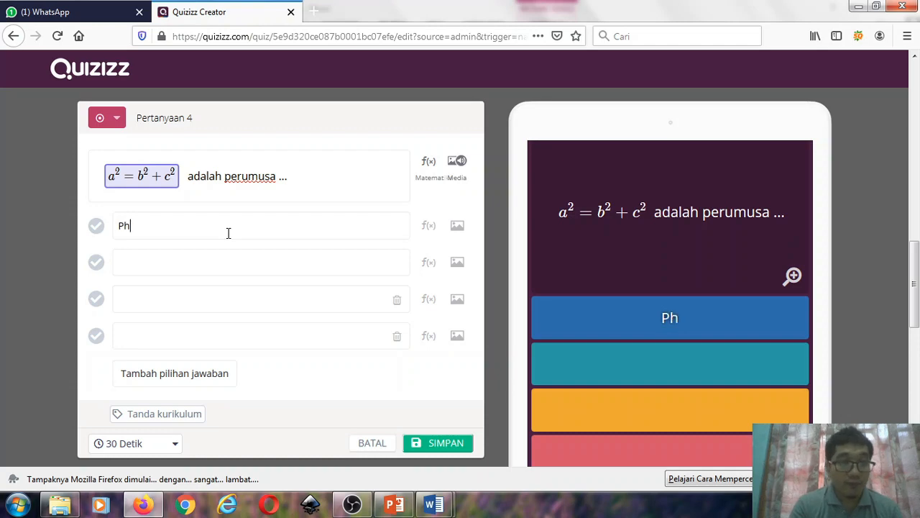
key(BackSpace)
text(ythagor)
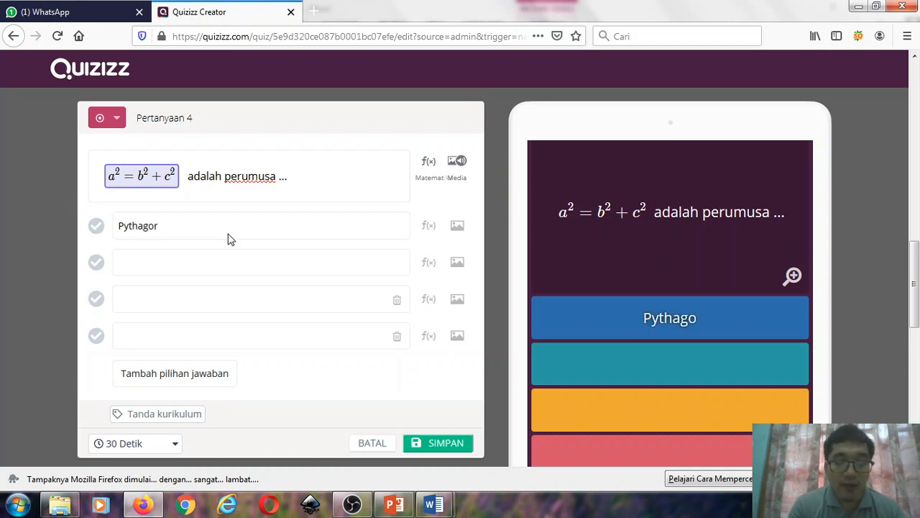
text(as)
- Fill in answer option 2 of question 4 with "Newton" and option 3 with "Bernoulli"
click(141, 263)
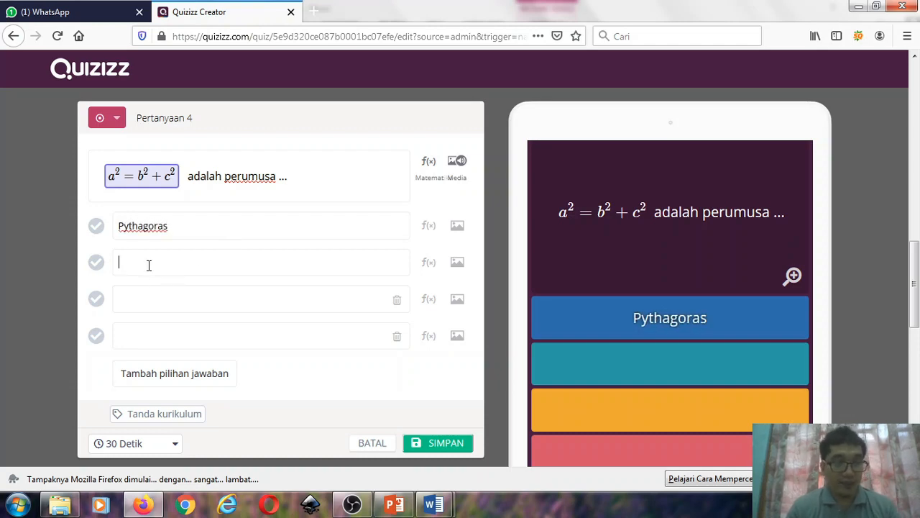
text(Ber)
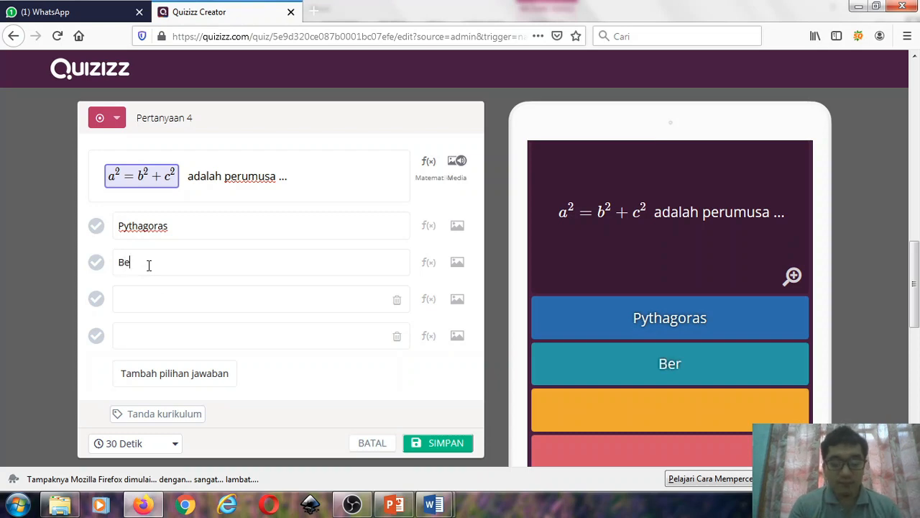
key(BackSpace)
key(BackSpace)
key(BackSpace)
text(Newton)
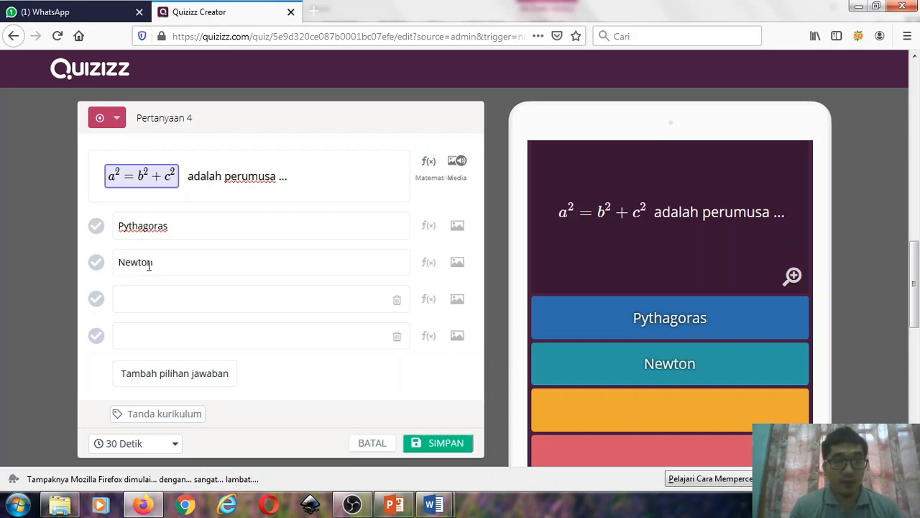
click(165, 299)
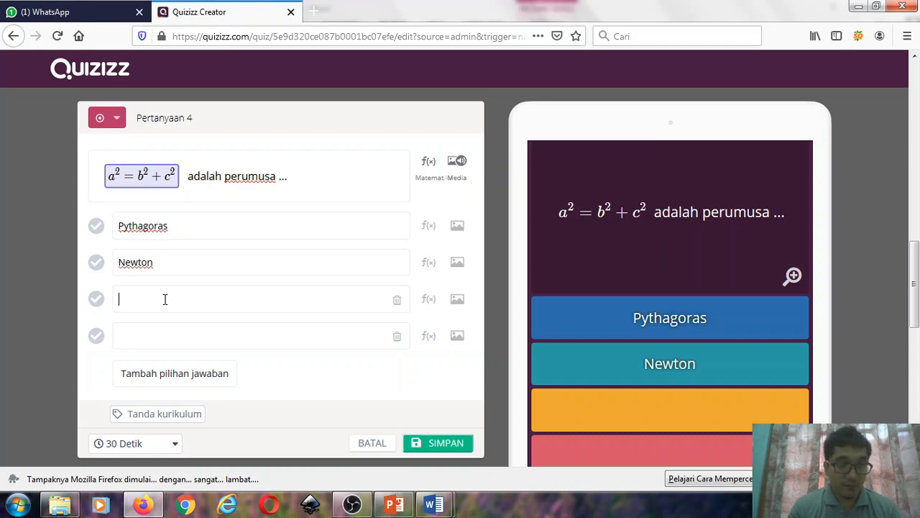
text(Bernoul)
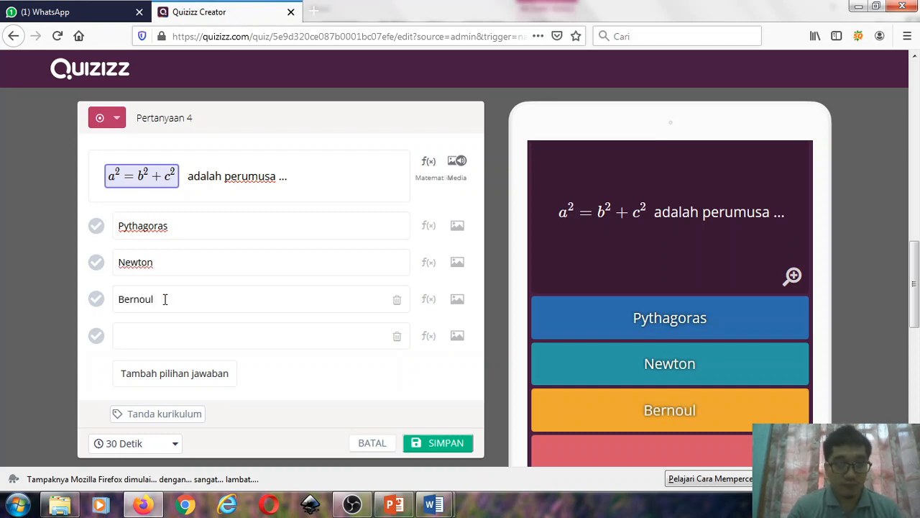
text(oli)
- Fill in answer option 4 of question 4 with "Kepler"
click(159, 332)
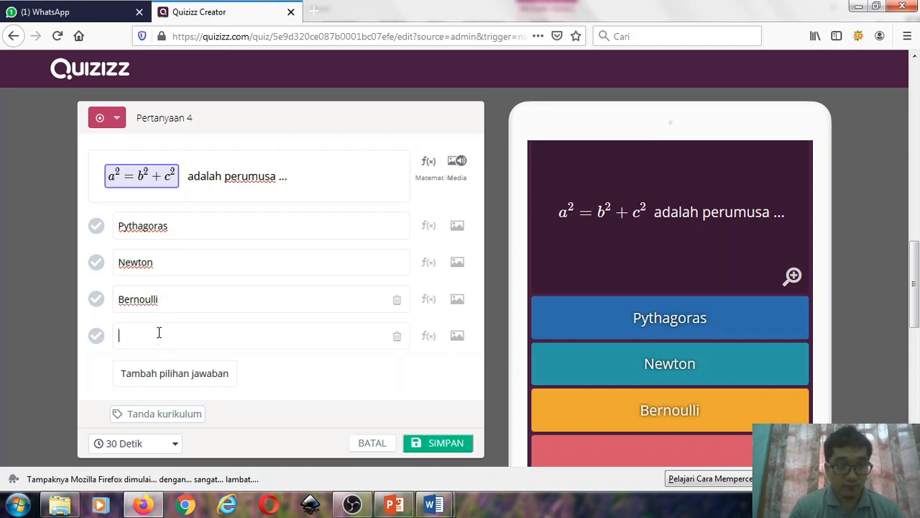
text(Kepller)
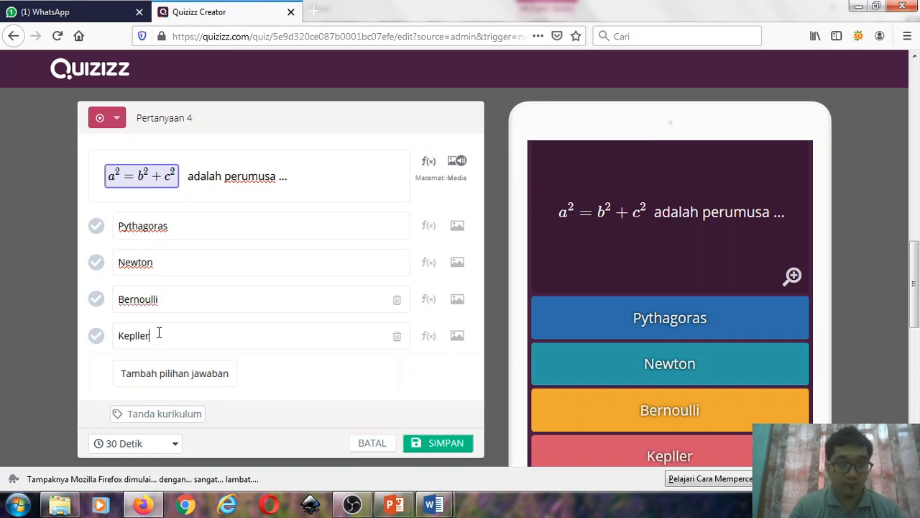
key(BackSpace)
key(BackSpace)
key(BackSpace)
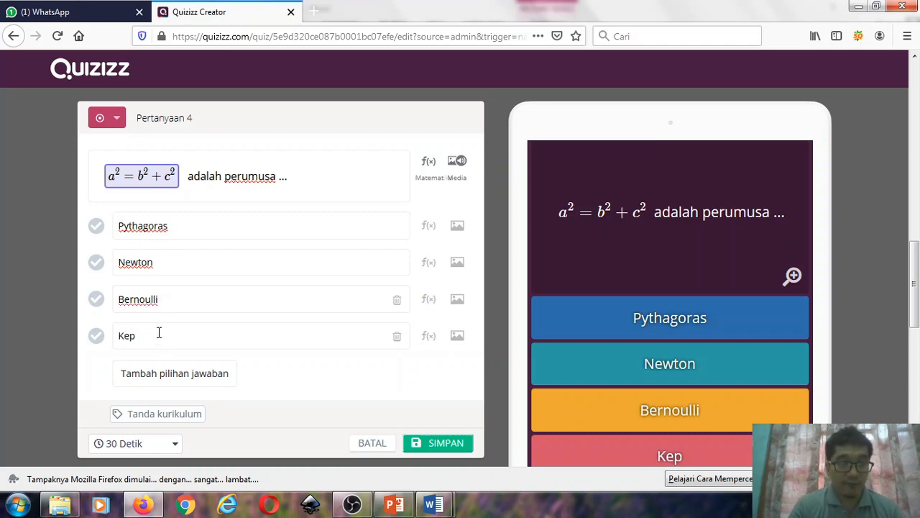
text(er)
key(BackSpace)
text(lerr)
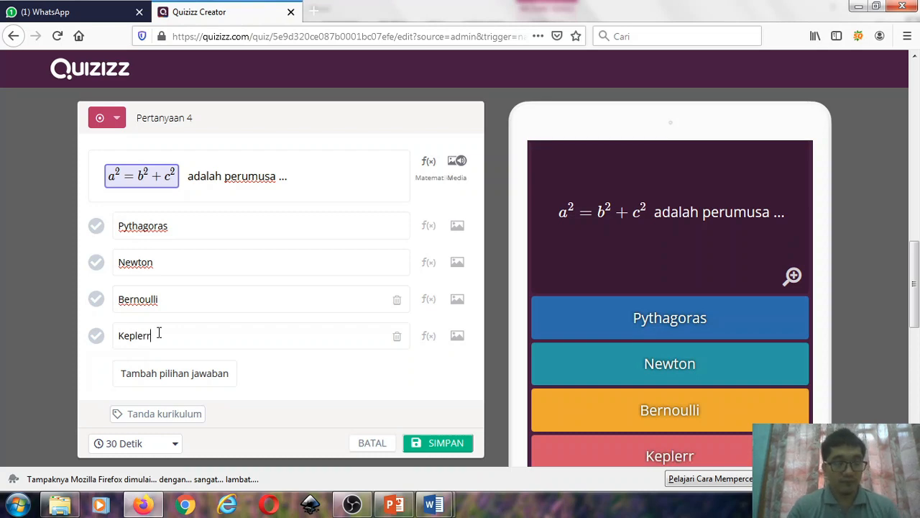
key(BackSpace)
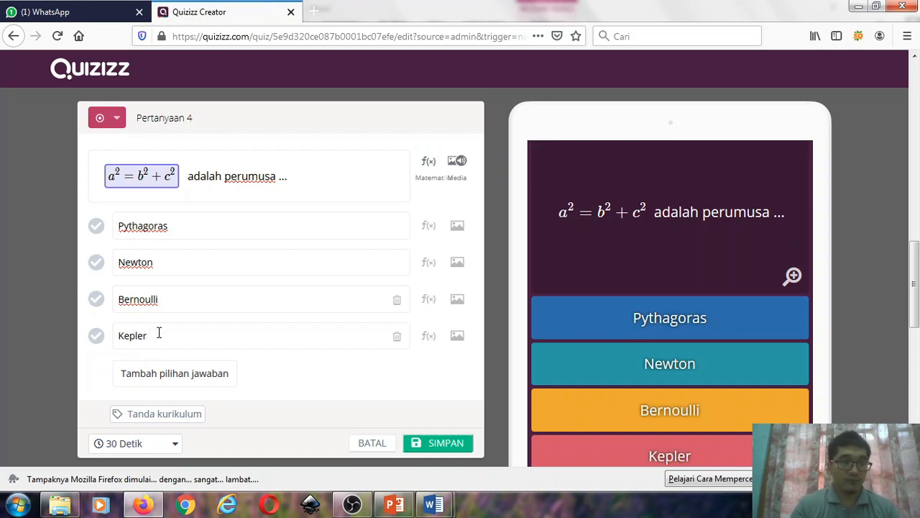
- Mark "Pythagoras" as the correct answer and save question 4 with only its four filled-in answer options
click(141, 374)
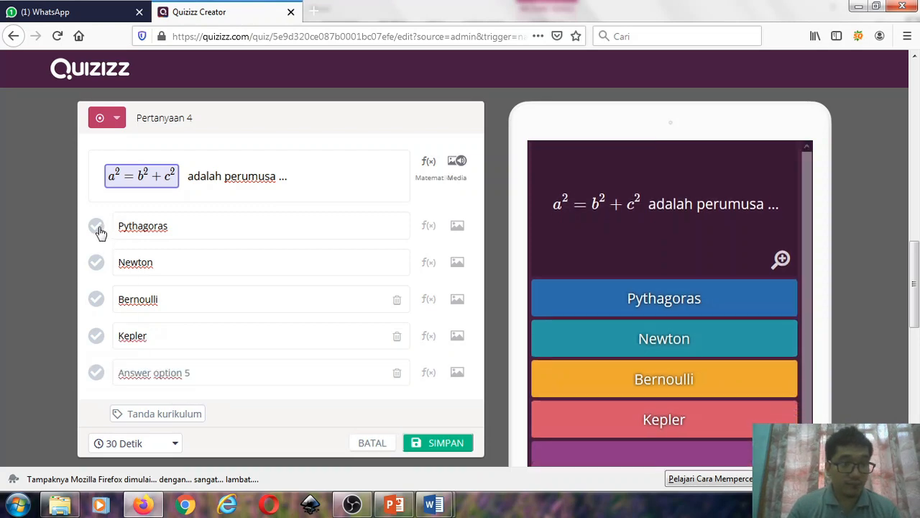
click(96, 225)
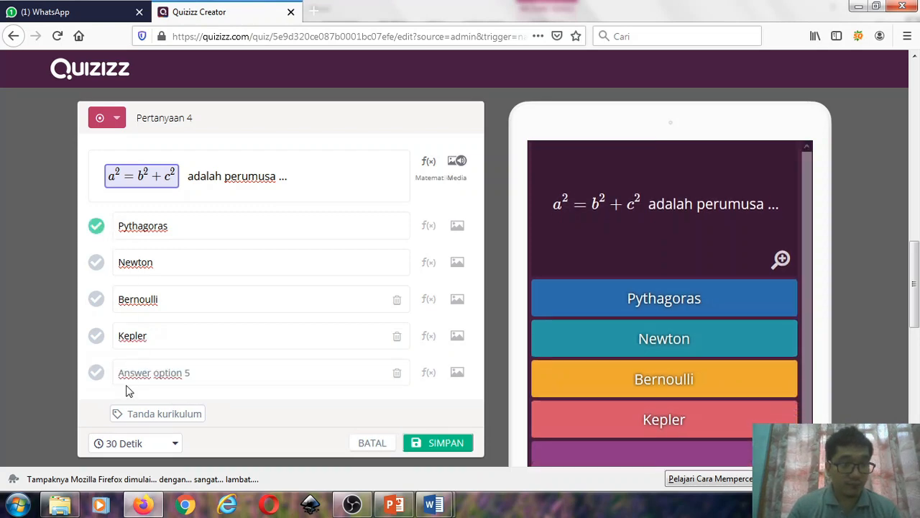
click(398, 373)
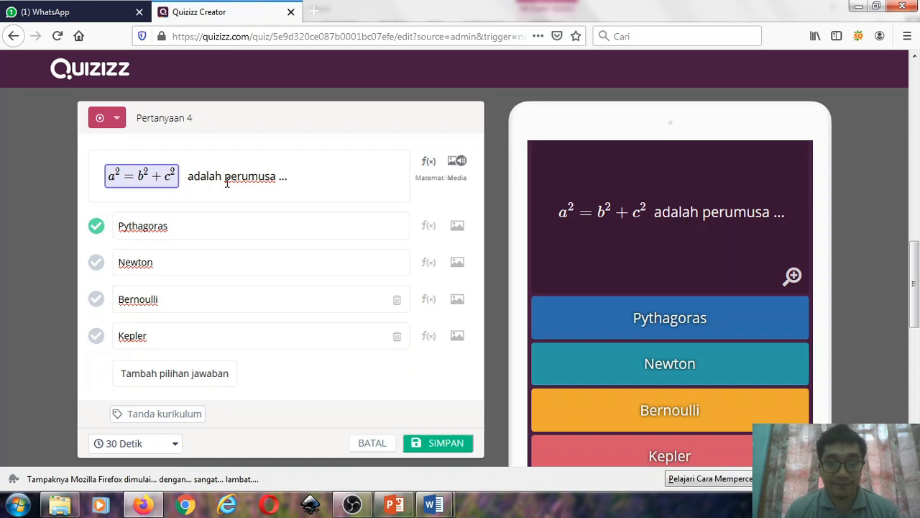
click(450, 444)
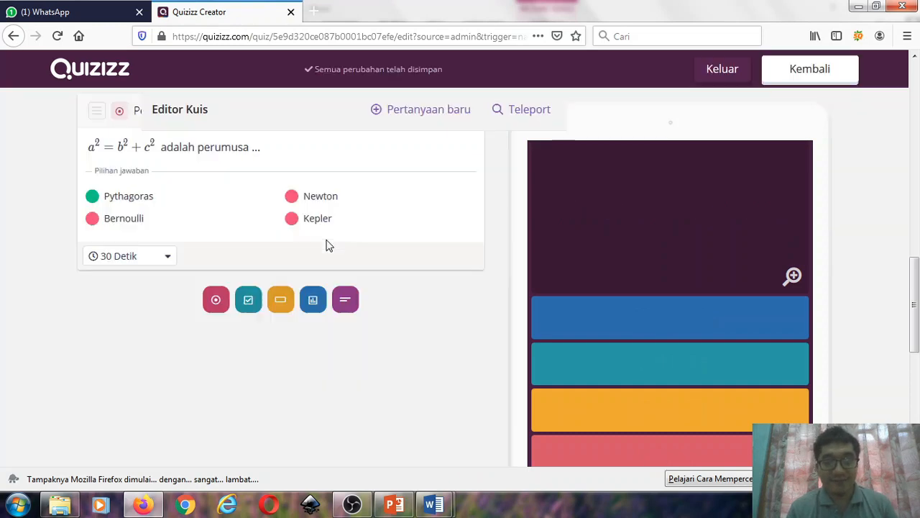
- Review the saved questions in the quiz editor, from the kilometre conversion question to the Pythagoras question
scroll(371, 240, up, 4)
scroll(371, 240, up, 8)
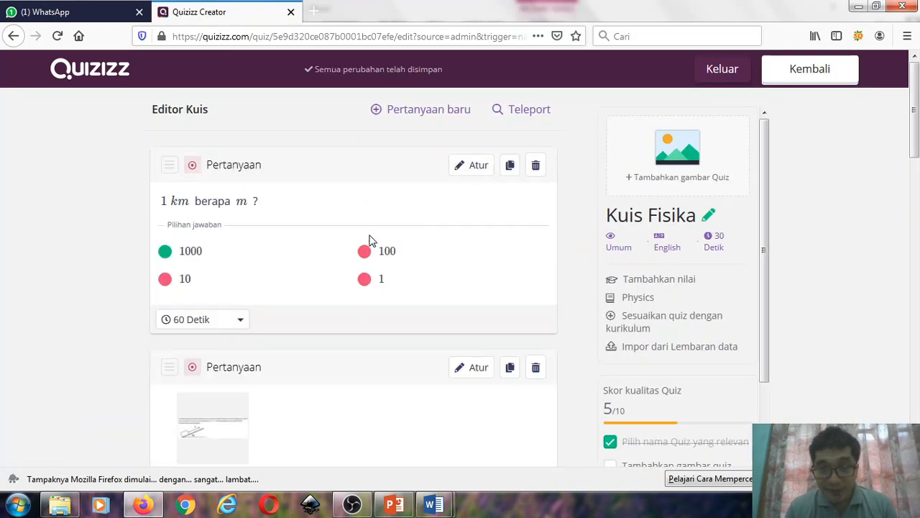
scroll(371, 240, down, 12)
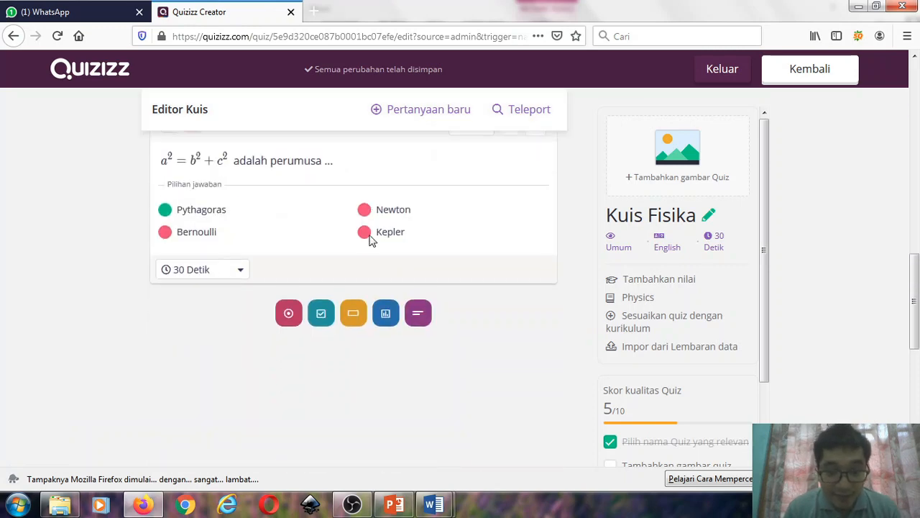
scroll(371, 240, up, 10)
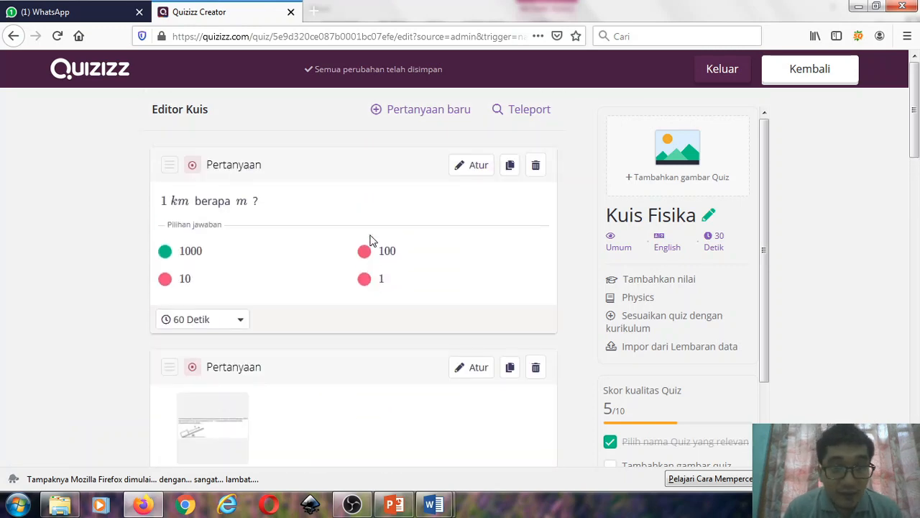
scroll(390, 180, down, 10)
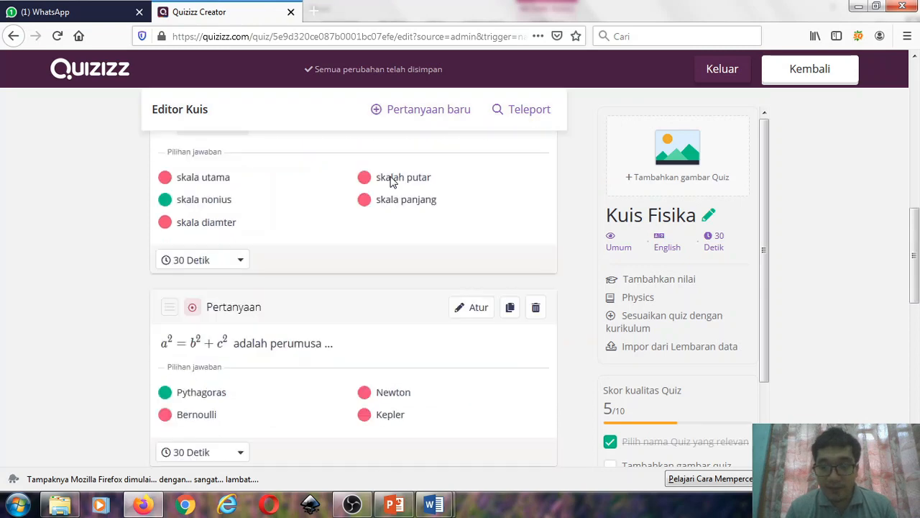
scroll(391, 178, up, 10)
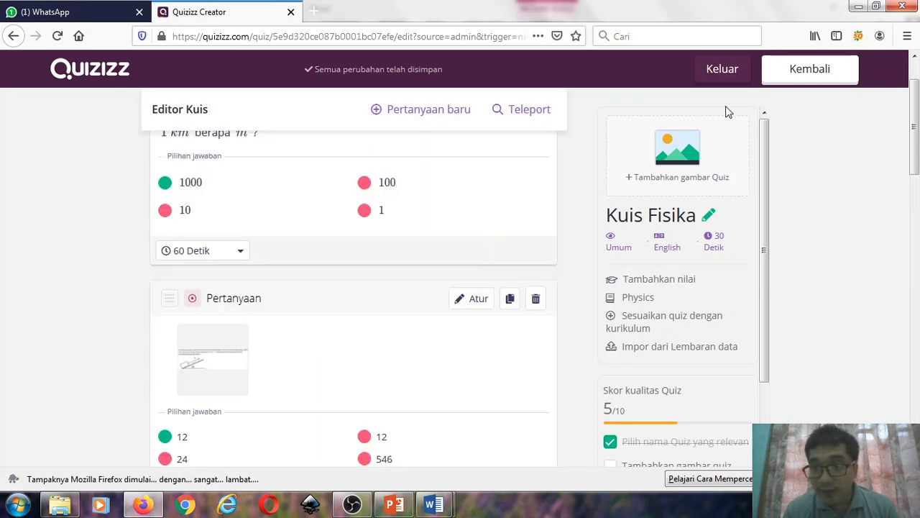
- Finish editing the quiz and set its language to Indonesian in the quiz details
click(816, 76)
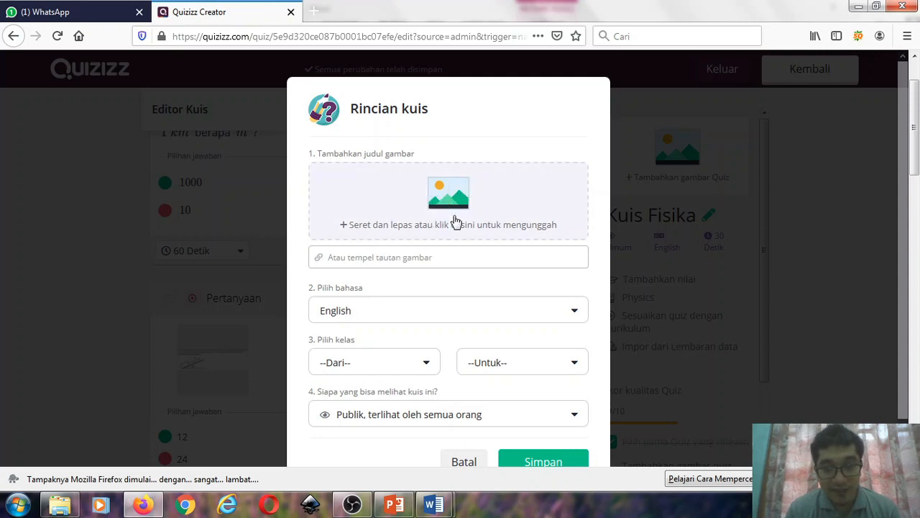
scroll(456, 219, down, 1)
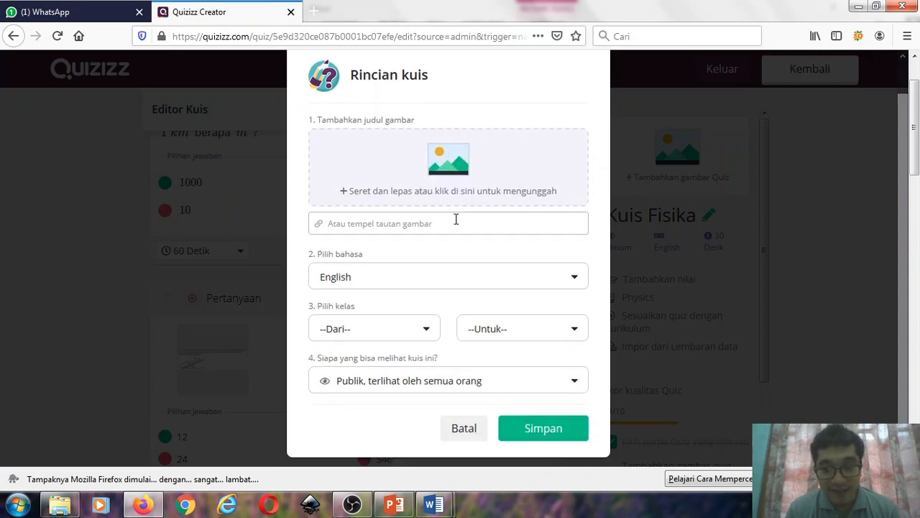
click(431, 274)
scroll(463, 319, down, 5)
scroll(463, 318, down, 8)
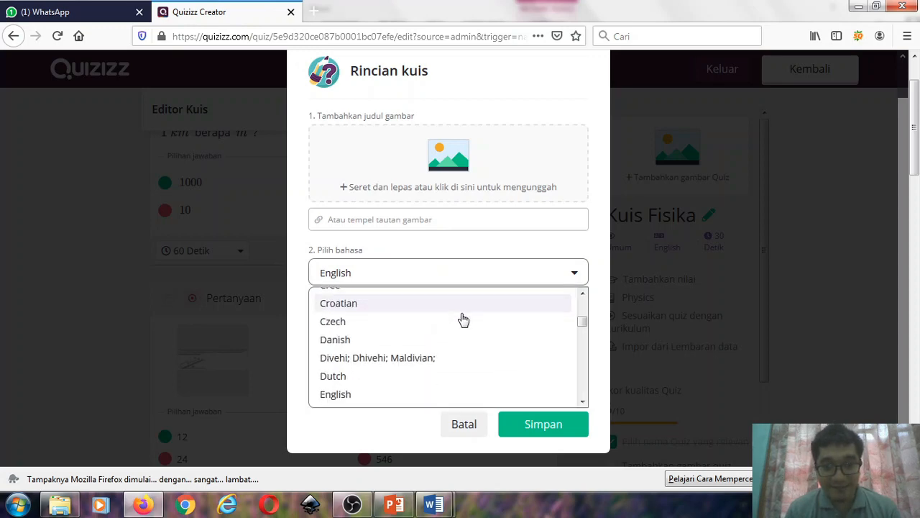
scroll(463, 319, down, 1)
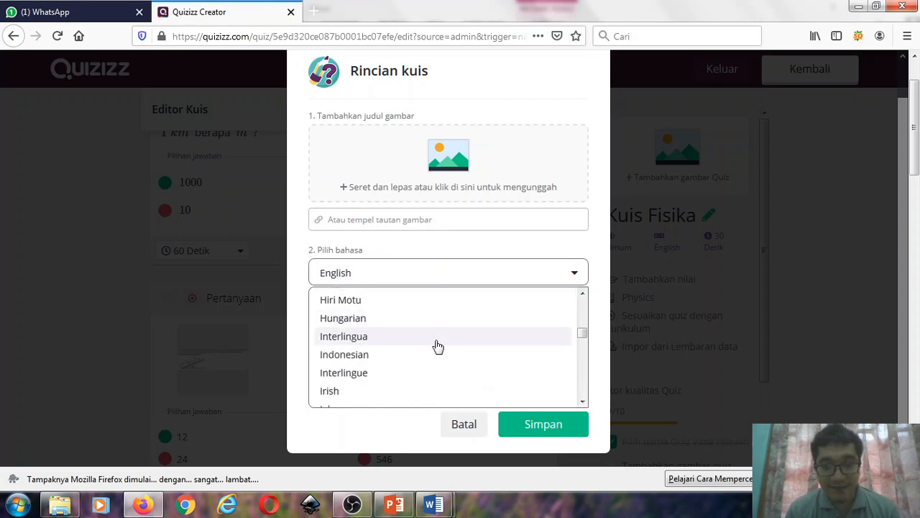
click(382, 357)
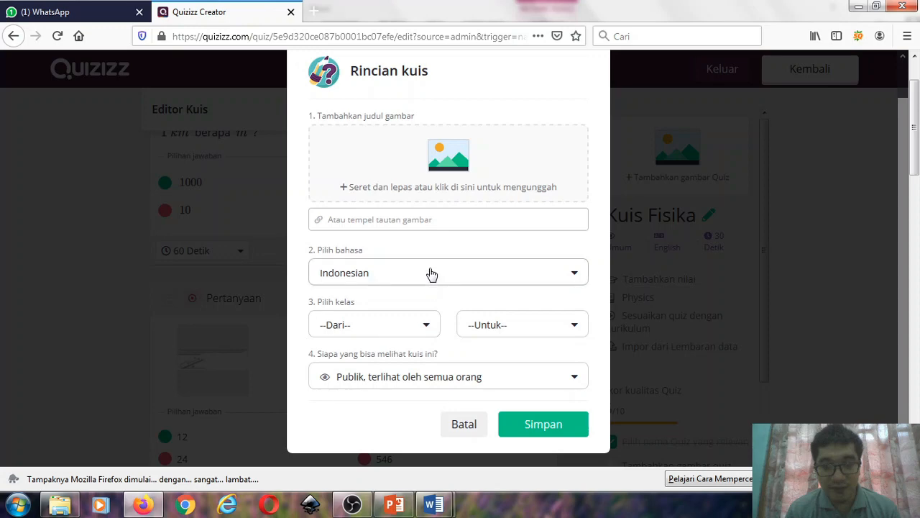
- Set the quiz's grade range from 7th to 12th and save the quiz details
click(427, 327)
scroll(433, 328, down, 1)
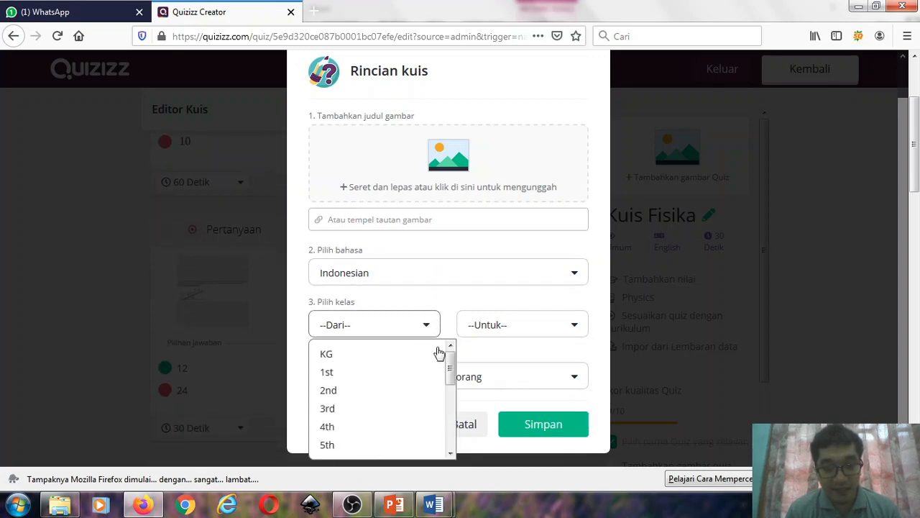
drag(453, 366, 447, 392)
click(355, 414)
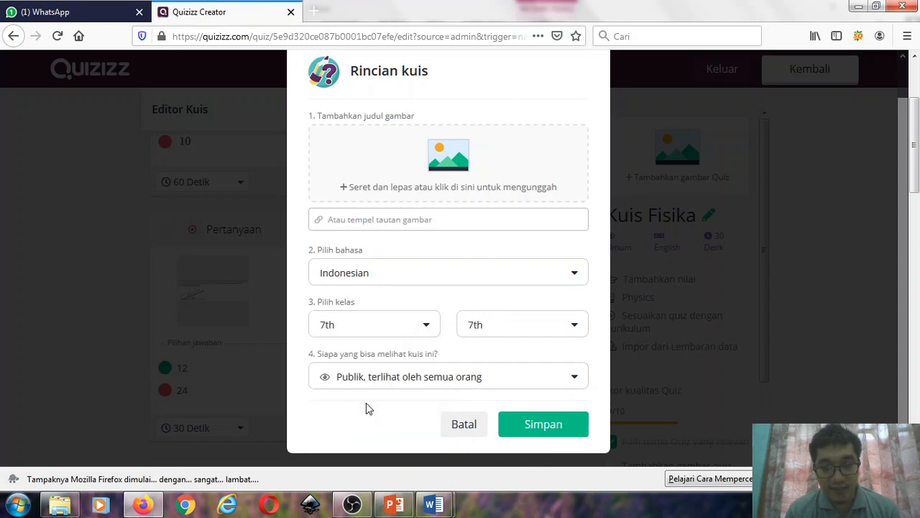
click(575, 324)
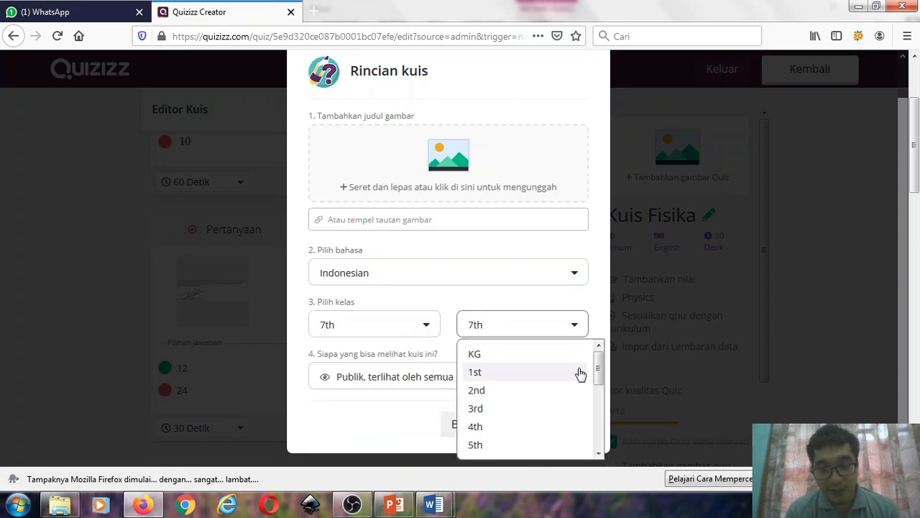
scroll(579, 374, down, 3)
scroll(580, 374, down, 1)
click(523, 421)
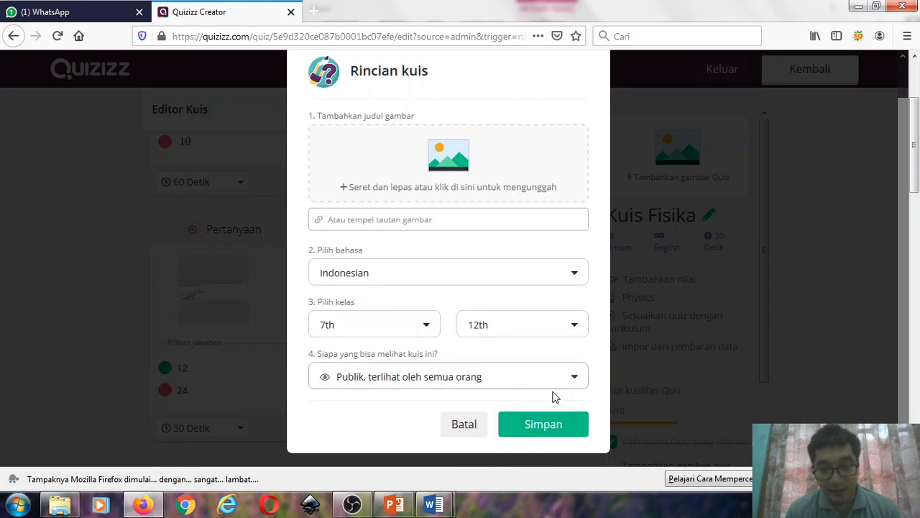
click(552, 430)
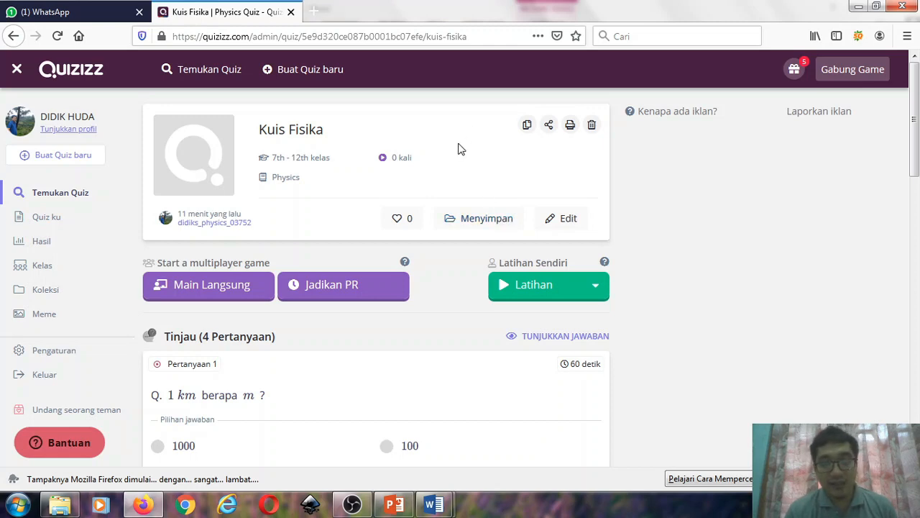
- Start assigning "Kuis Fisika" as homework and look over the assignment settings
scroll(461, 149, down, 2)
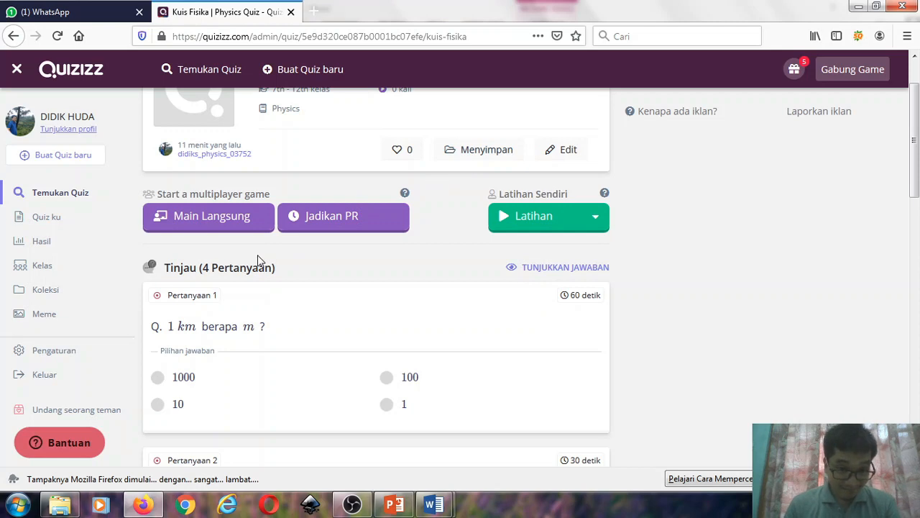
click(342, 225)
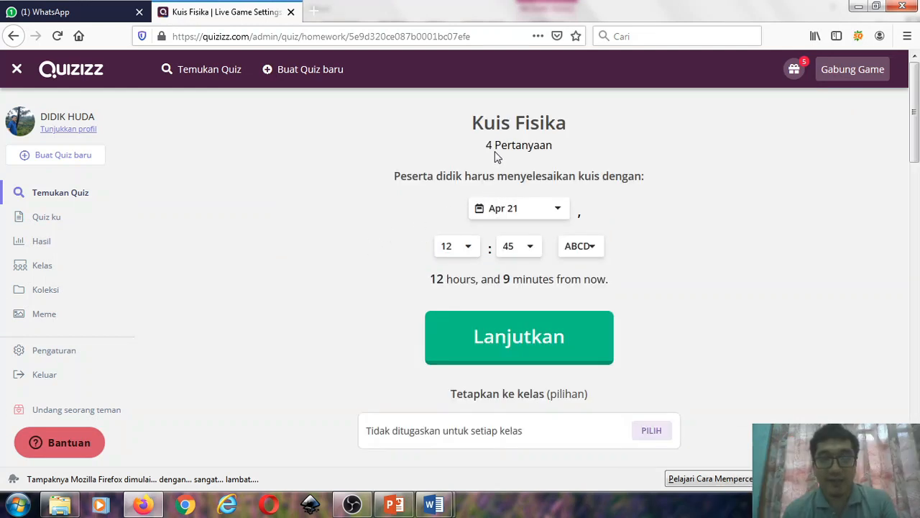
scroll(559, 181, down, 2)
scroll(544, 181, up, 2)
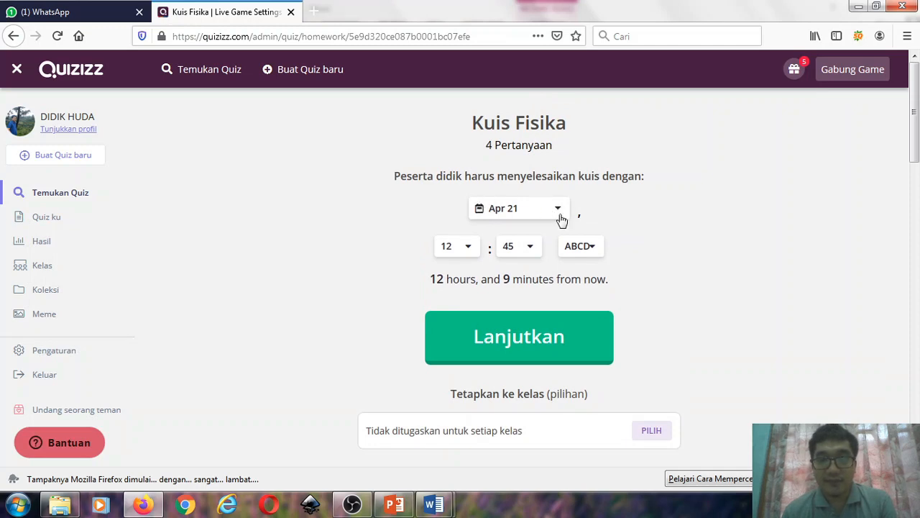
- Set the homework deadline to Apr 21 with the time 12:00
click(557, 210)
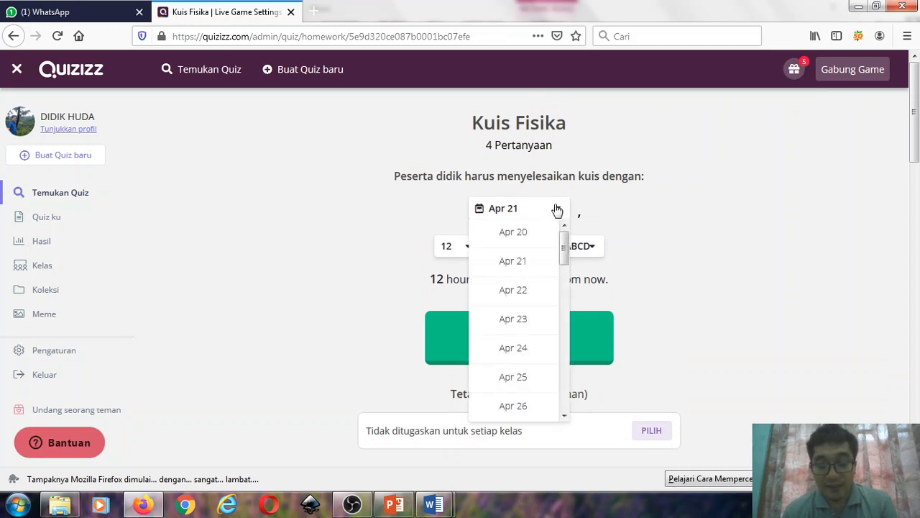
click(517, 261)
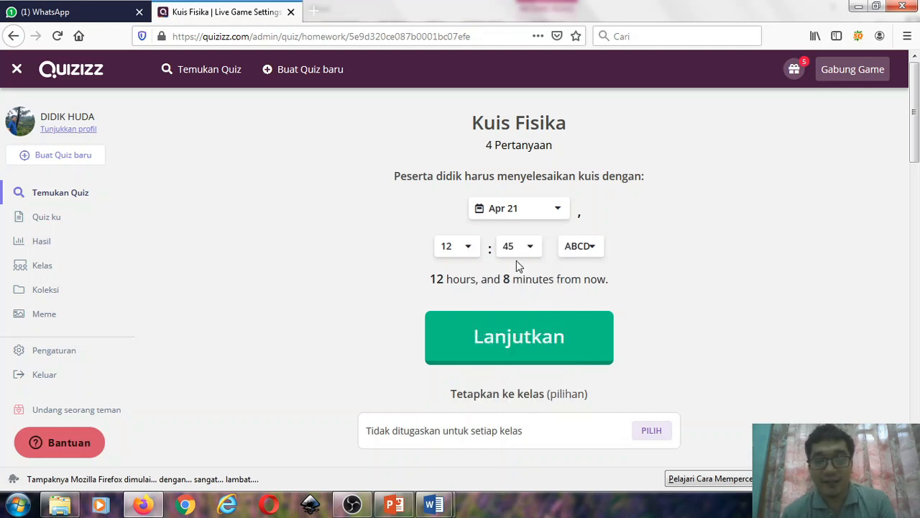
click(468, 248)
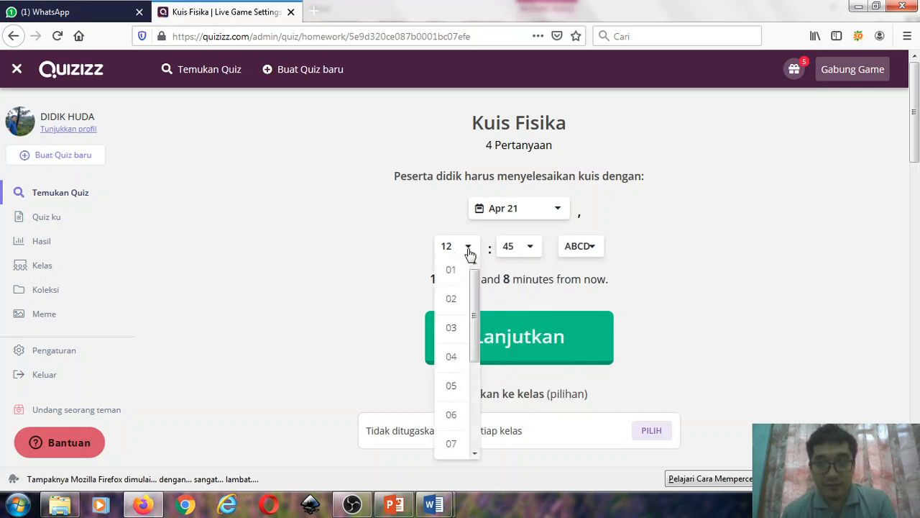
click(529, 248)
click(521, 273)
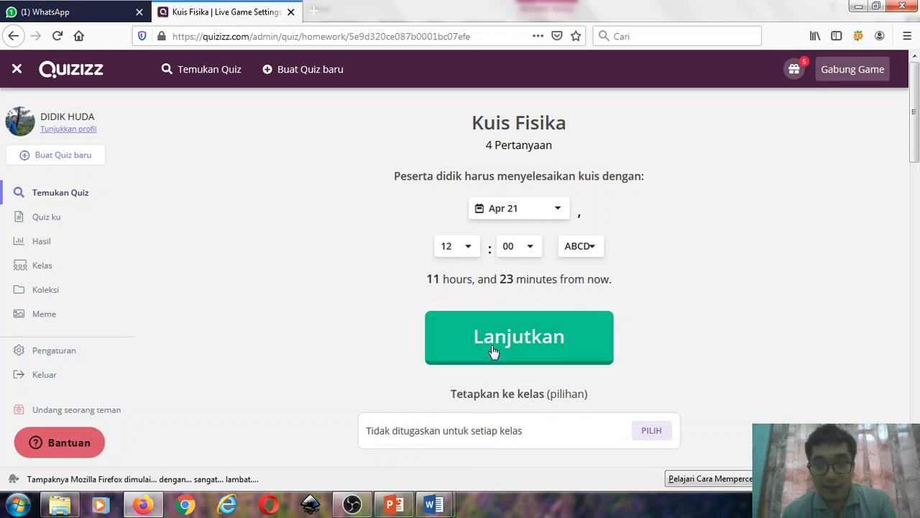
- Choose the deadline's time of day, trying siang and settling on pagi
click(578, 248)
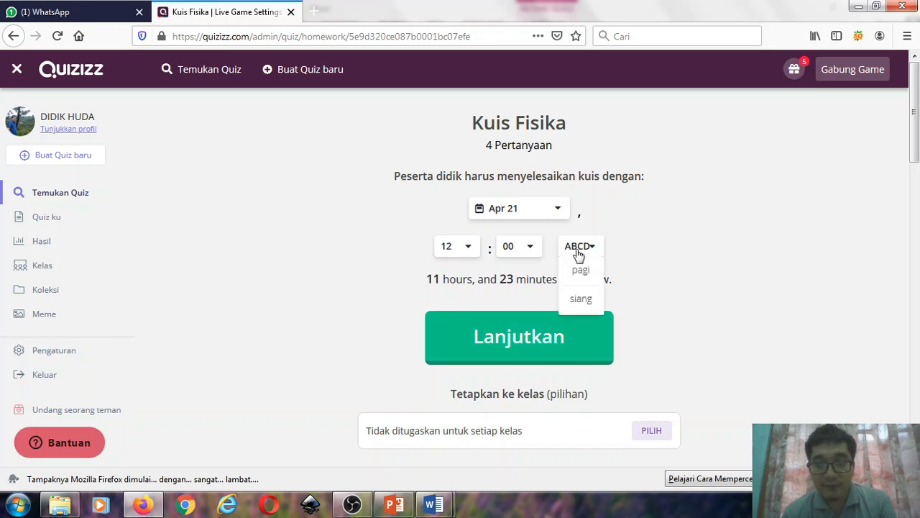
click(580, 299)
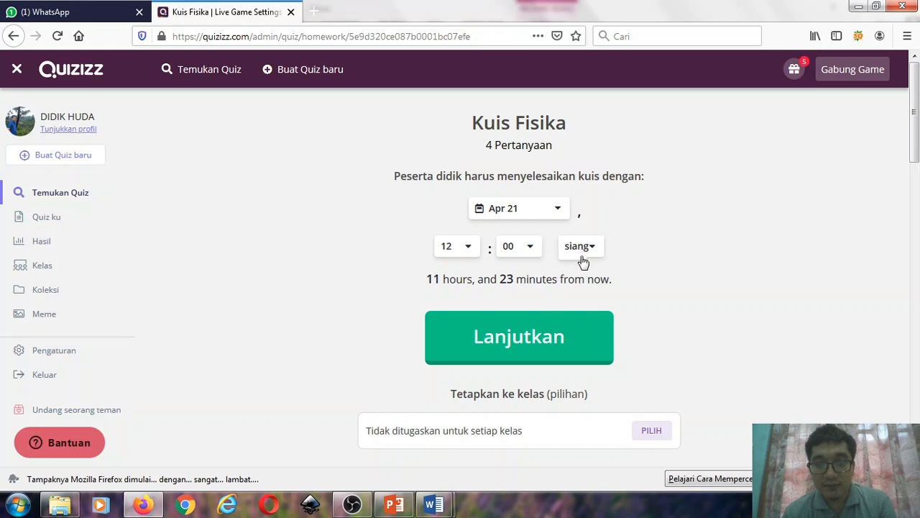
click(581, 253)
click(580, 271)
- Check the class and advanced settings, assign the homework without a class, and highlight the join code for participants
scroll(660, 277, down, 3)
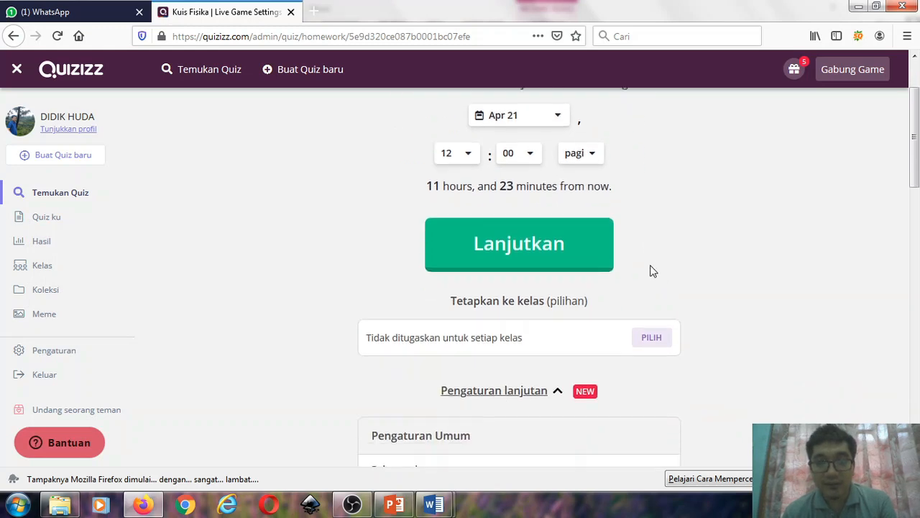
scroll(595, 197, down, 3)
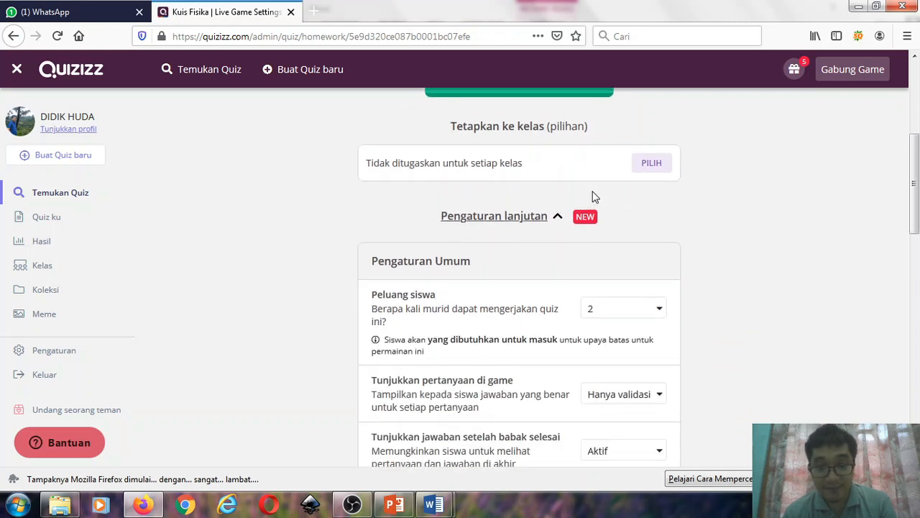
scroll(595, 197, up, 3)
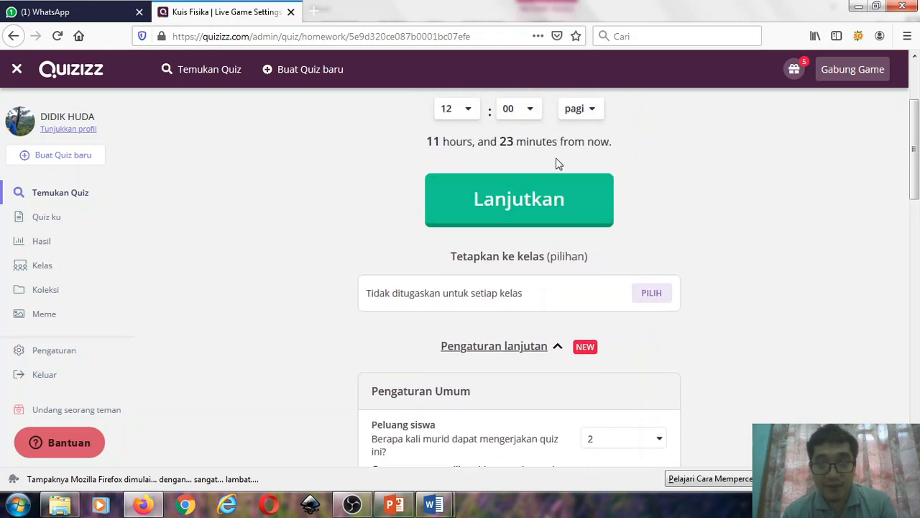
click(553, 203)
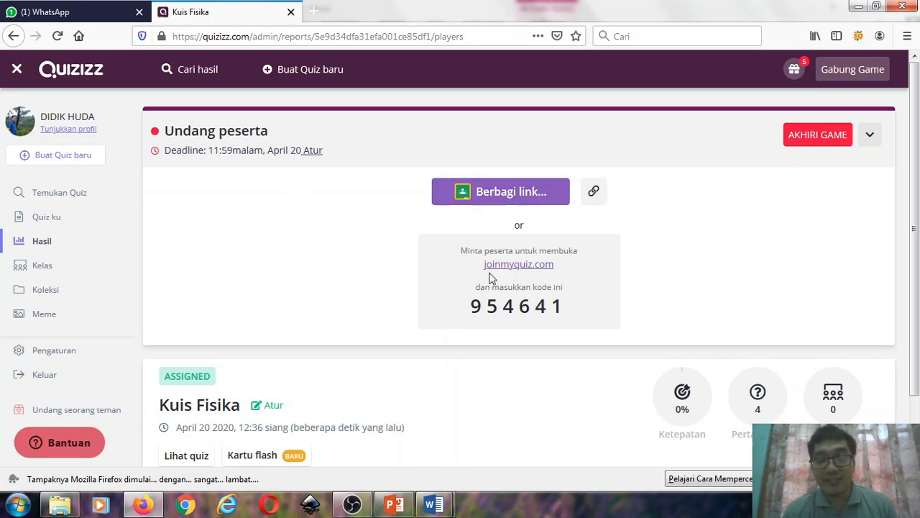
drag(471, 306, 557, 307)
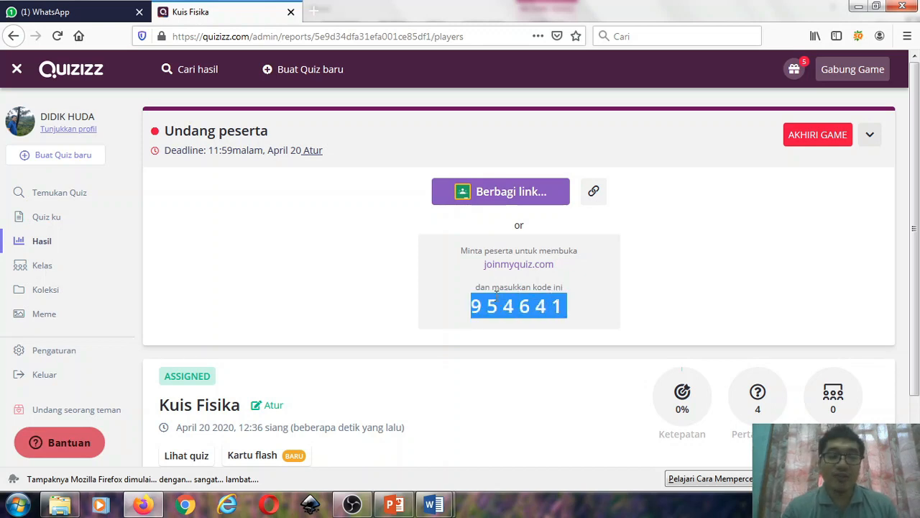